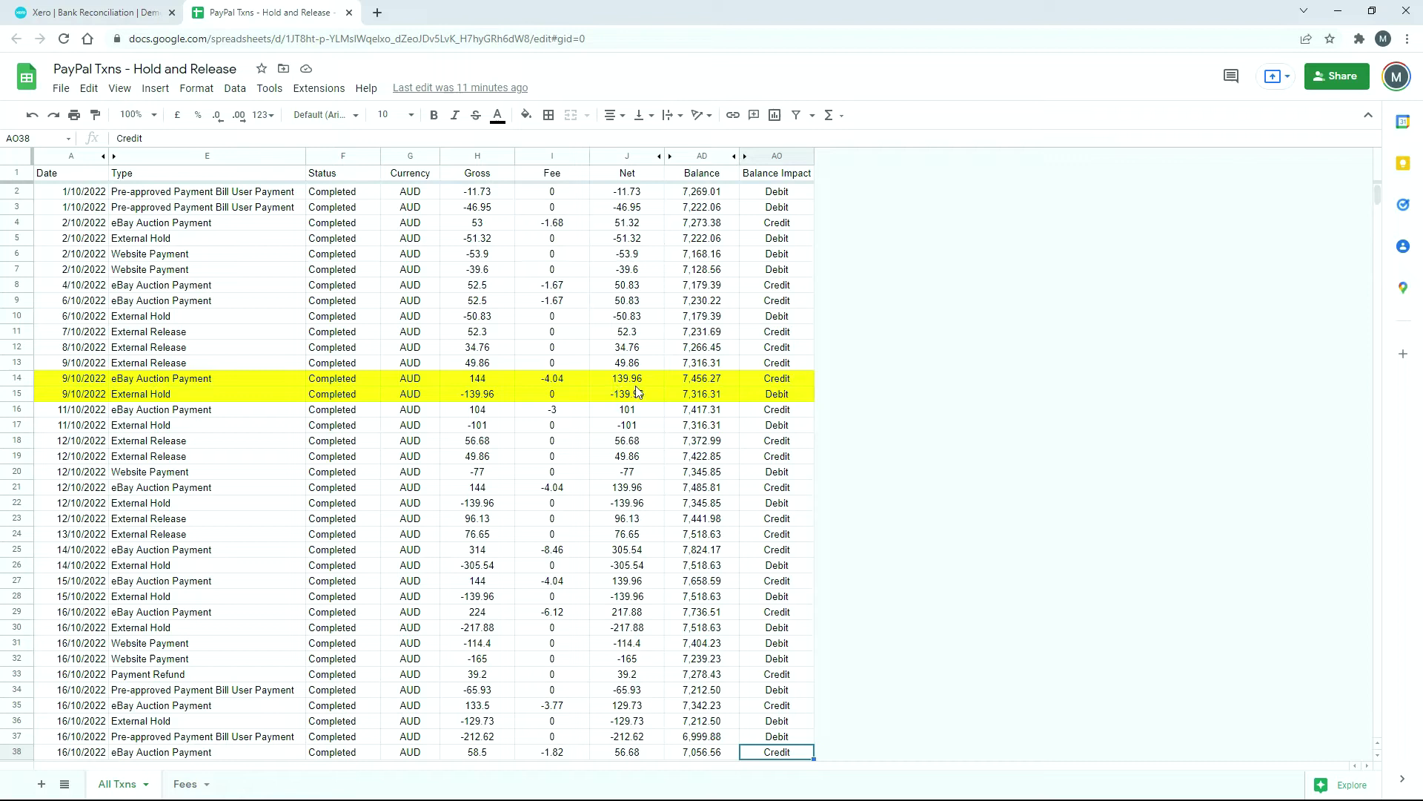
Step: Check the balances after the 144.00 eBay payment and the 139.96 External Hold
left_click(695, 384)
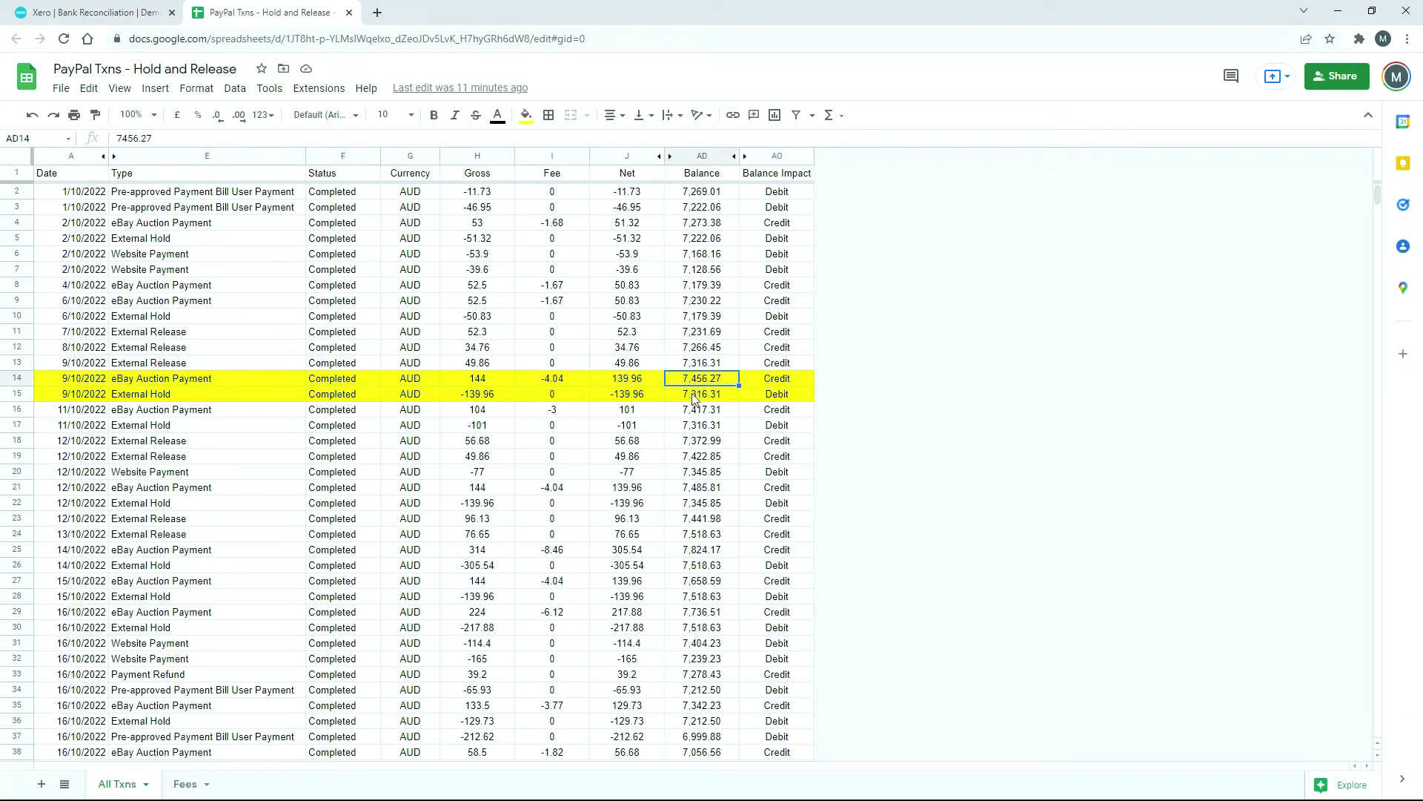
left_click(693, 396)
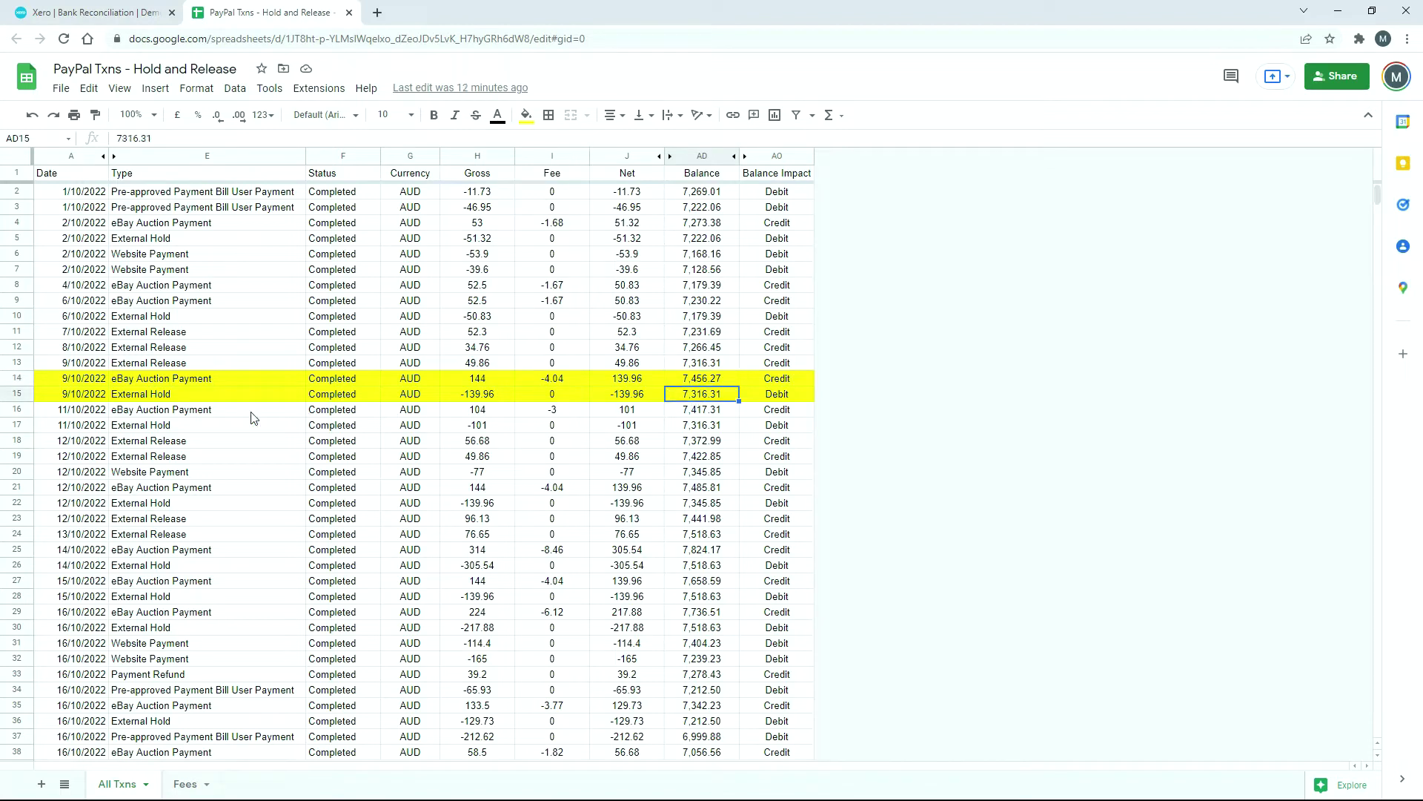
left_click(167, 398)
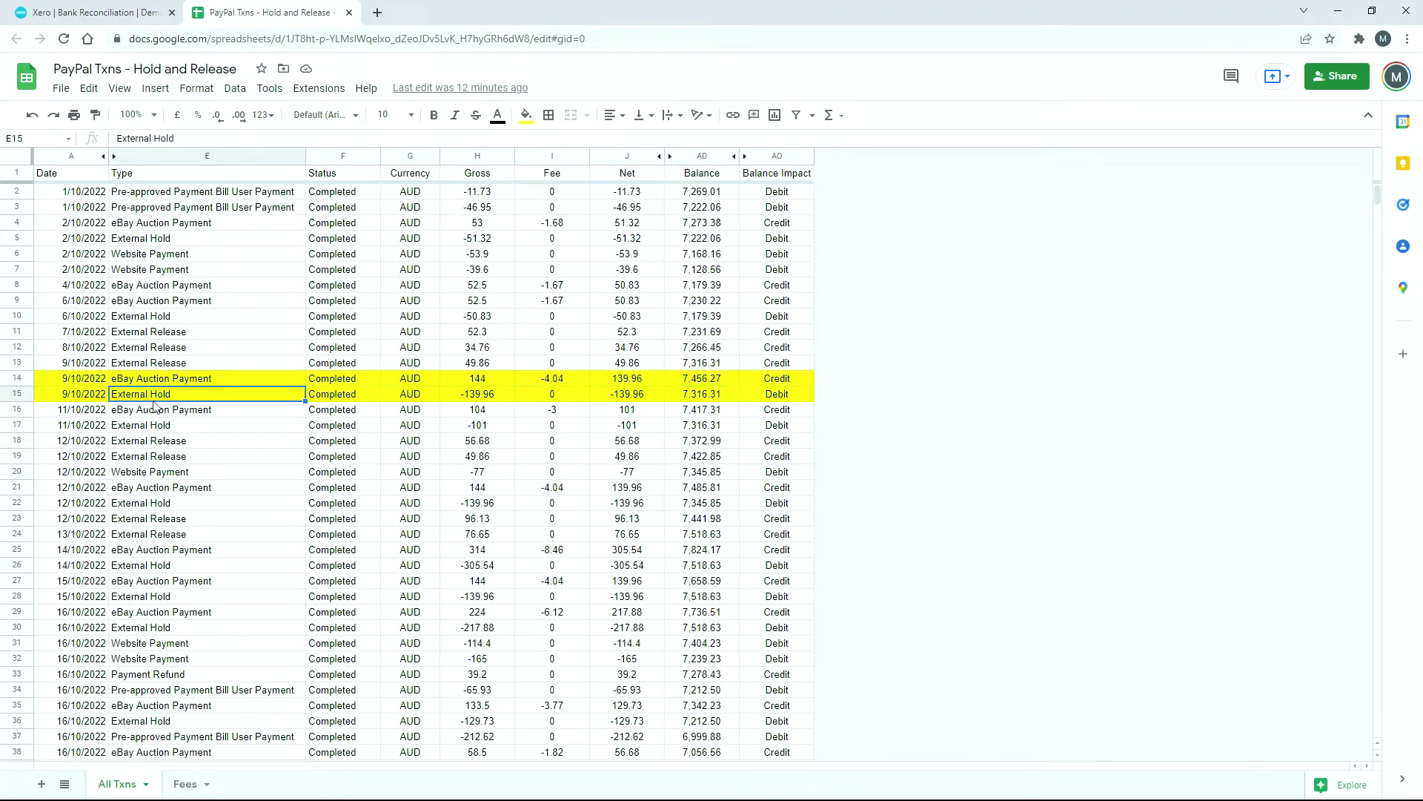
left_click(246, 412)
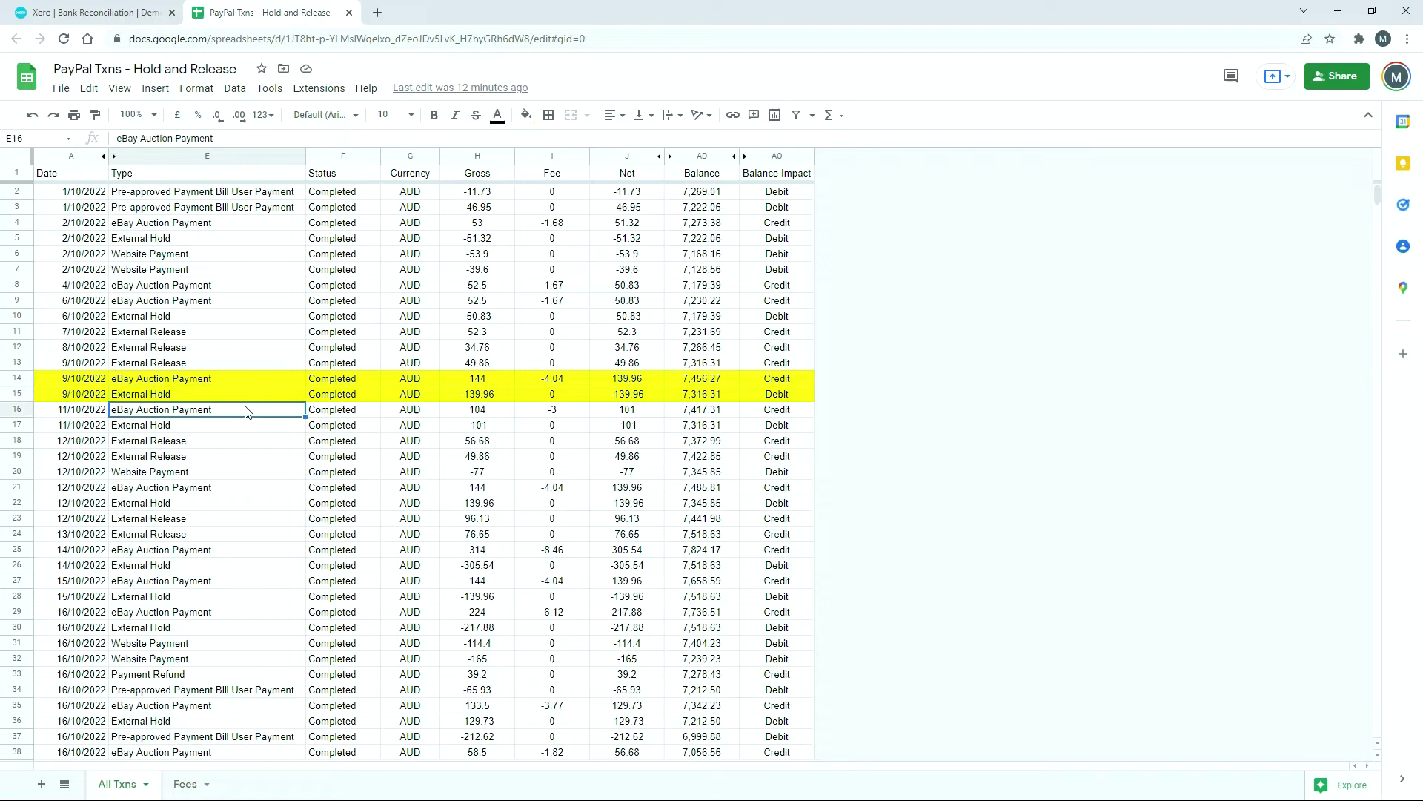
left_click(236, 398)
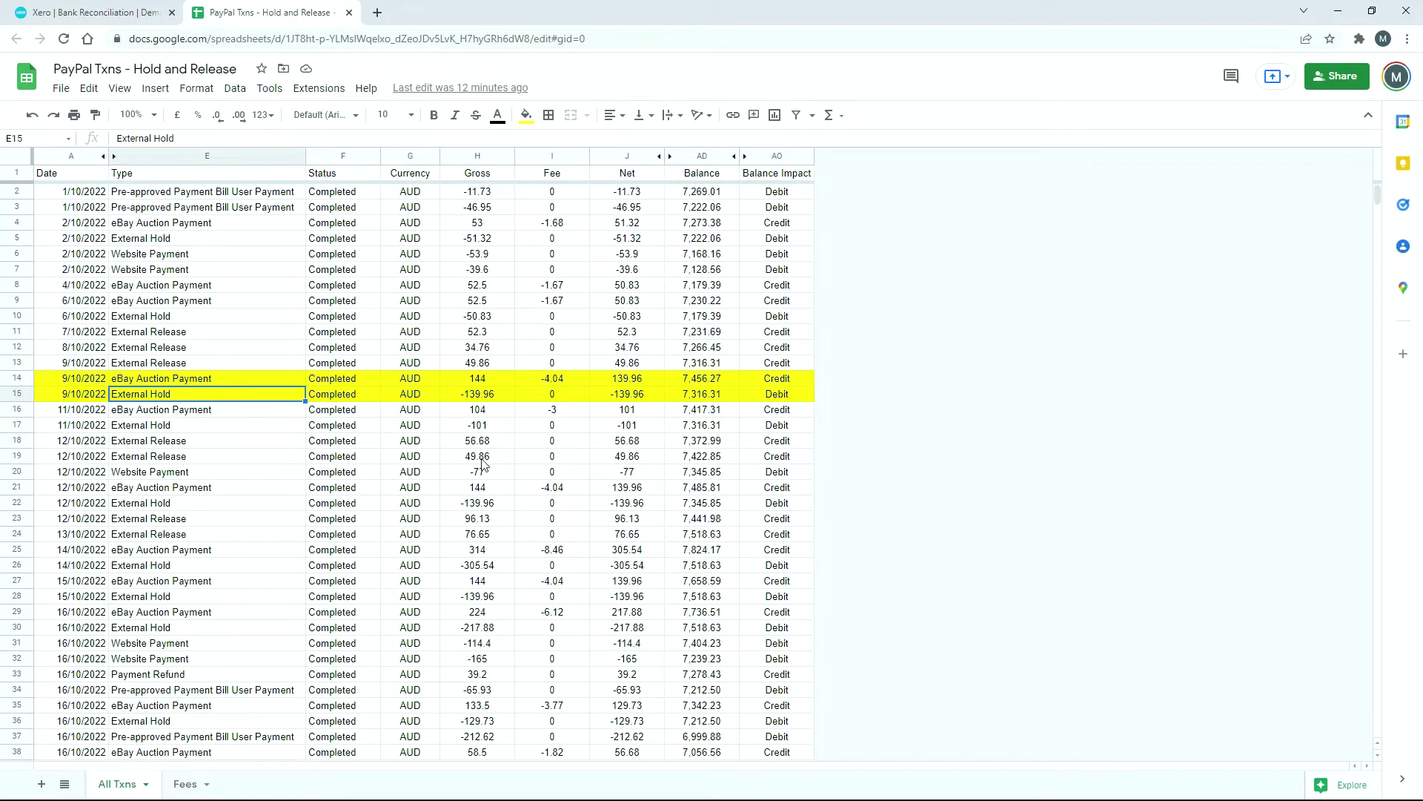
Step: Find the matching 24/10/2022 External Release of 139.96 and check its date
scroll(482, 463, "down", 7)
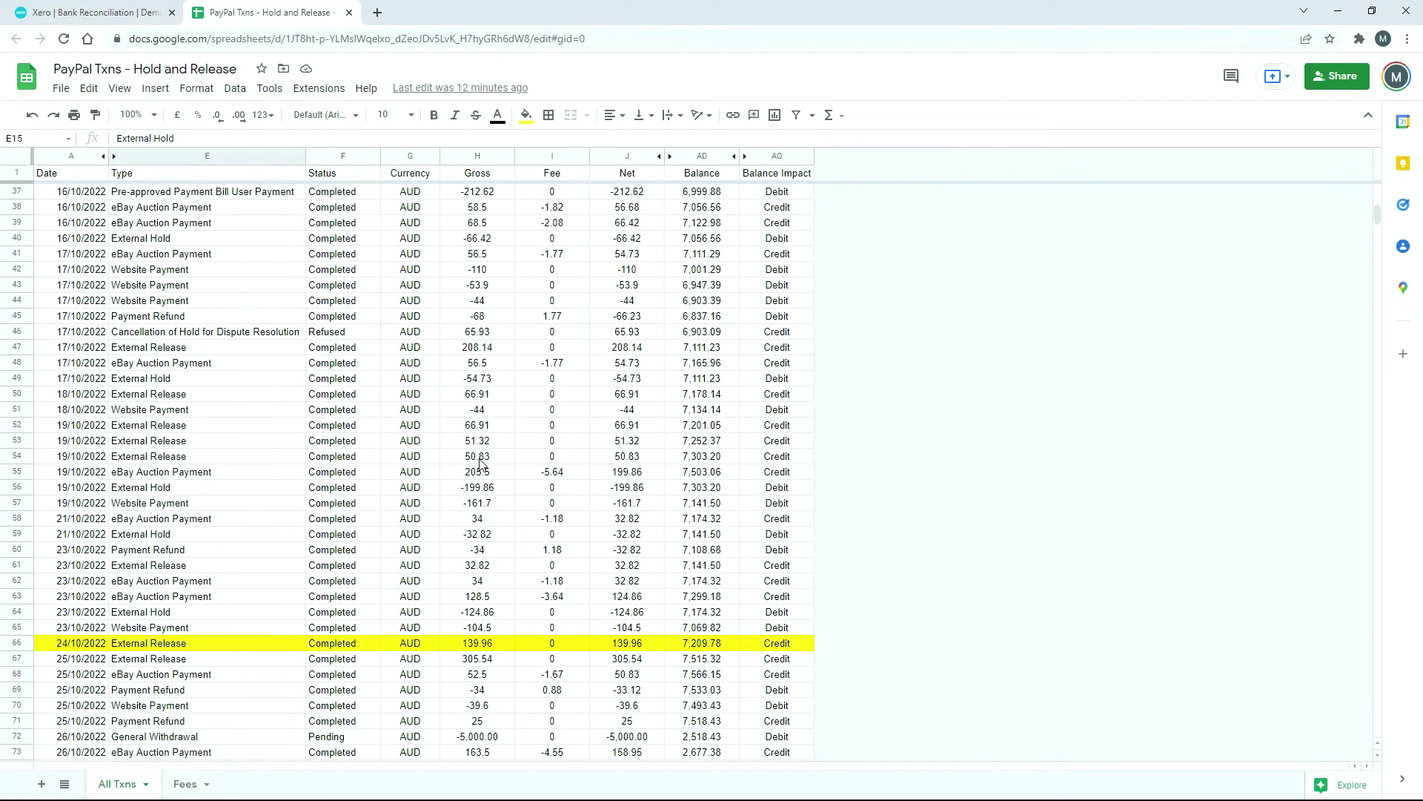
scroll(482, 463, "down", 2)
left_click(133, 493)
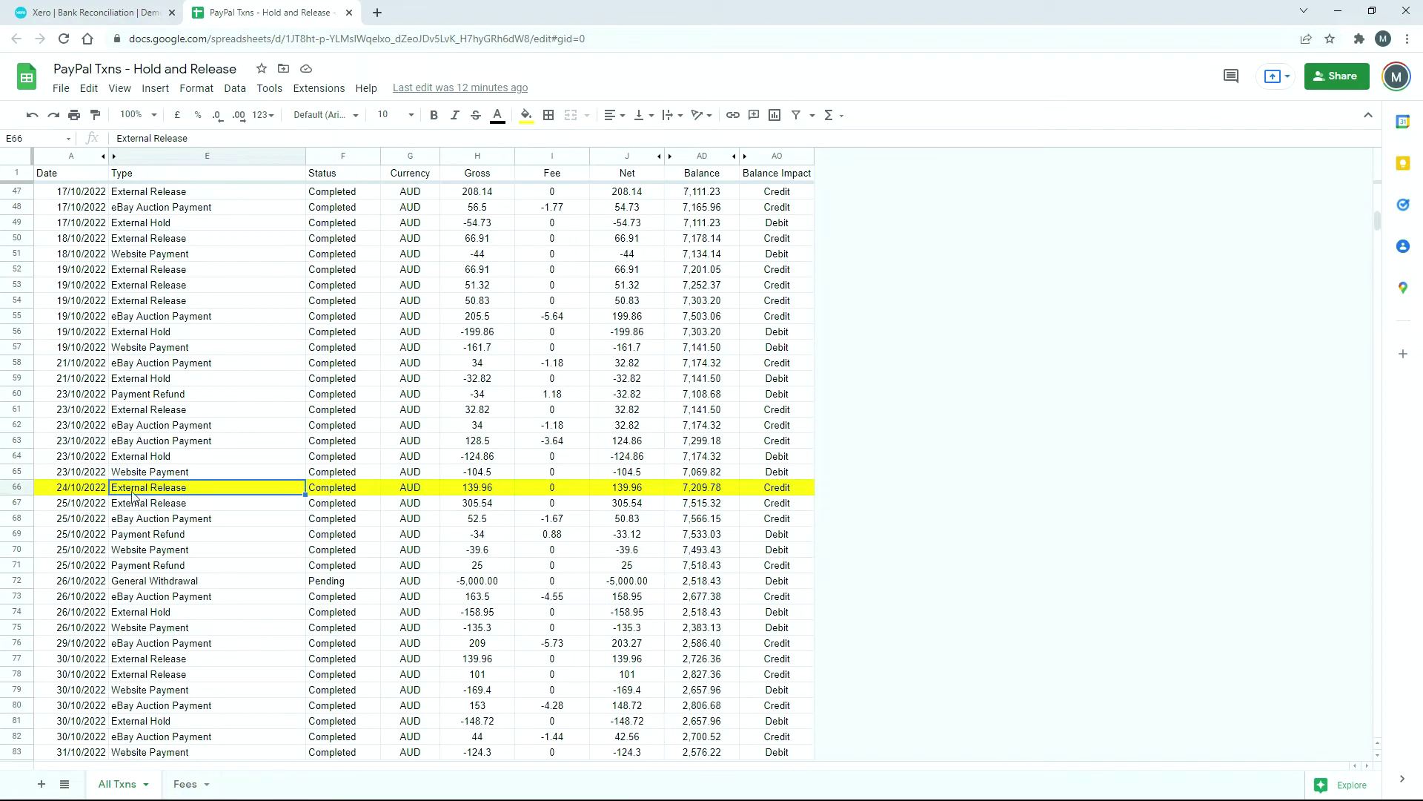
left_click(77, 495)
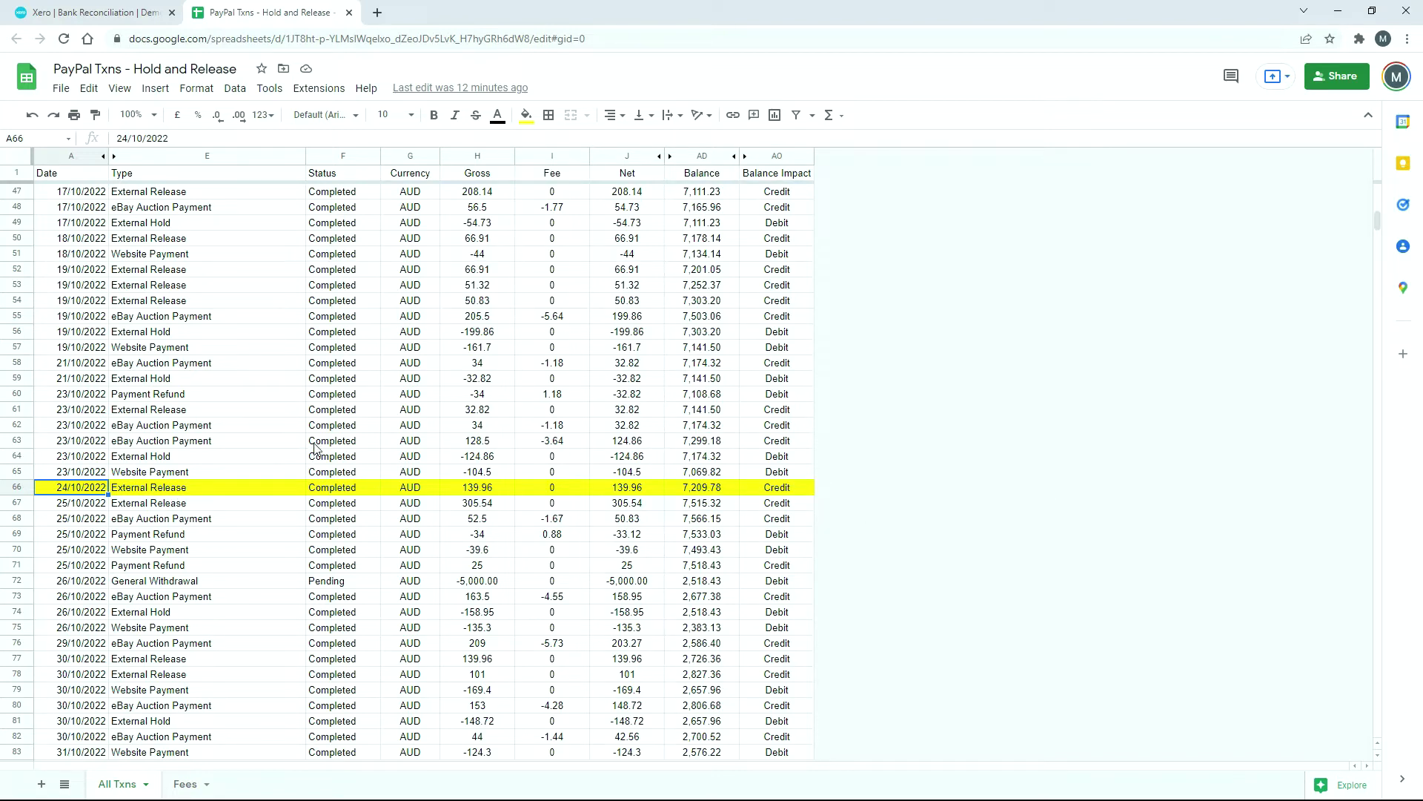
scroll(234, 477, "up", 5)
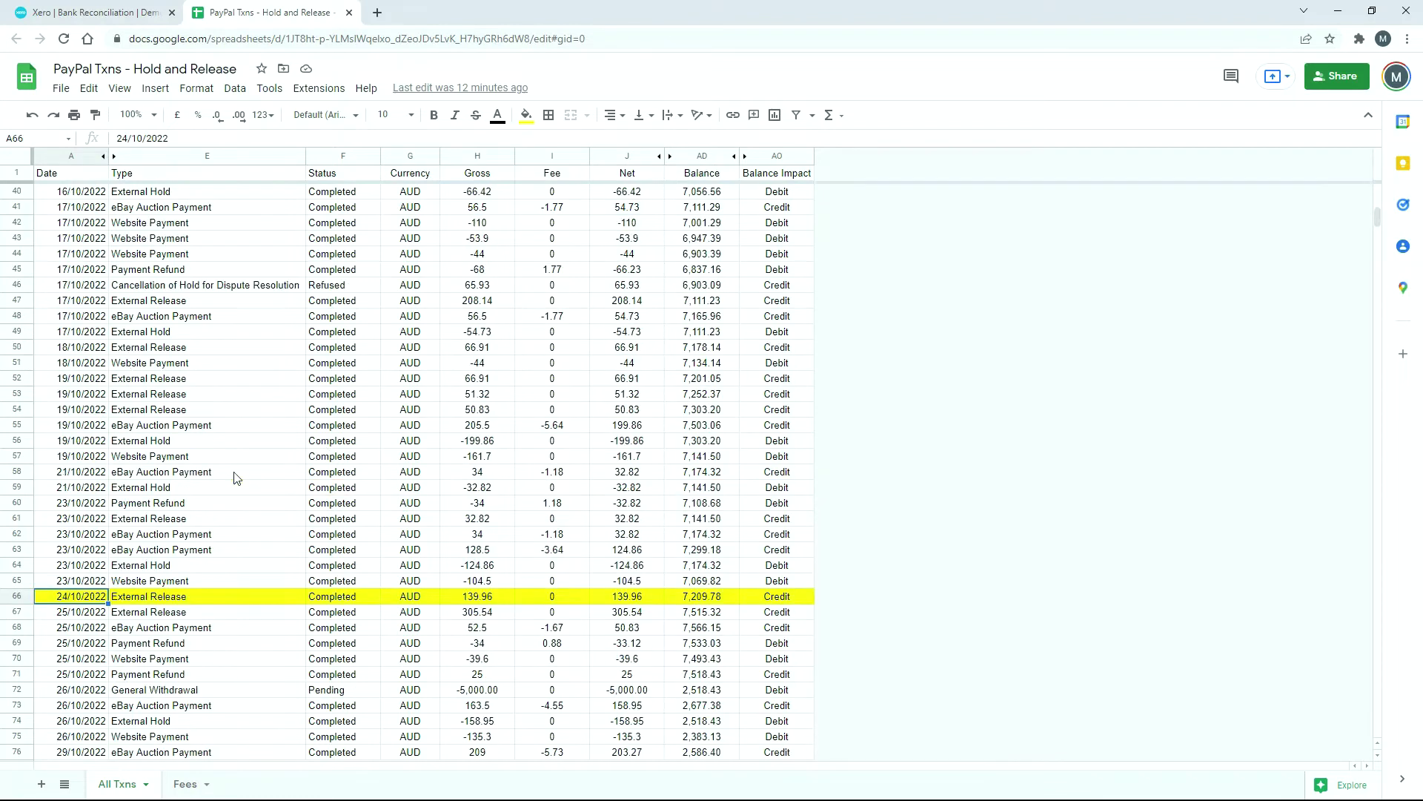
scroll(234, 477, "up", 3)
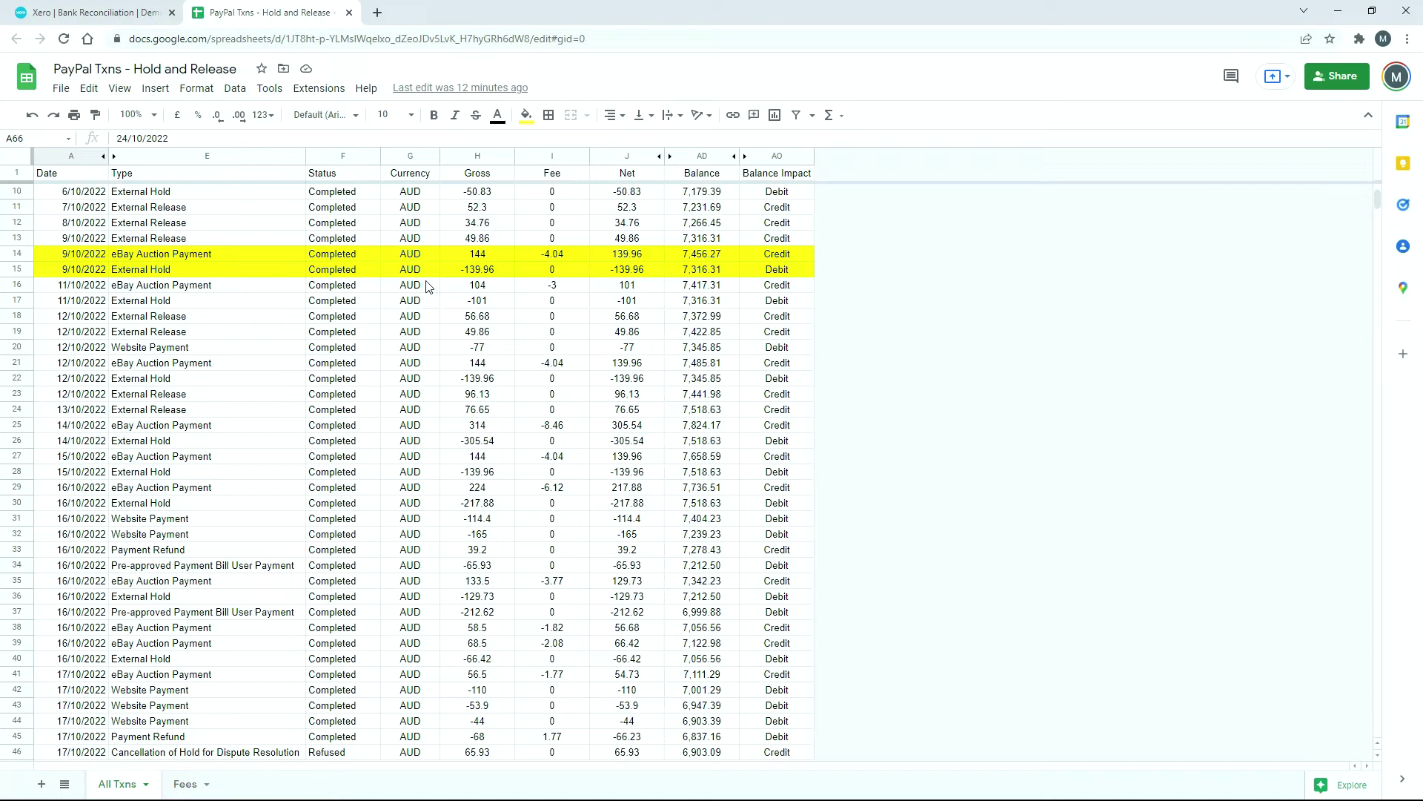
Step: Show the 9 Oct 144.00 eBay payment and 139.96 External Hold lines in Xero's PayPal AUD reconciliation
left_click(114, 15)
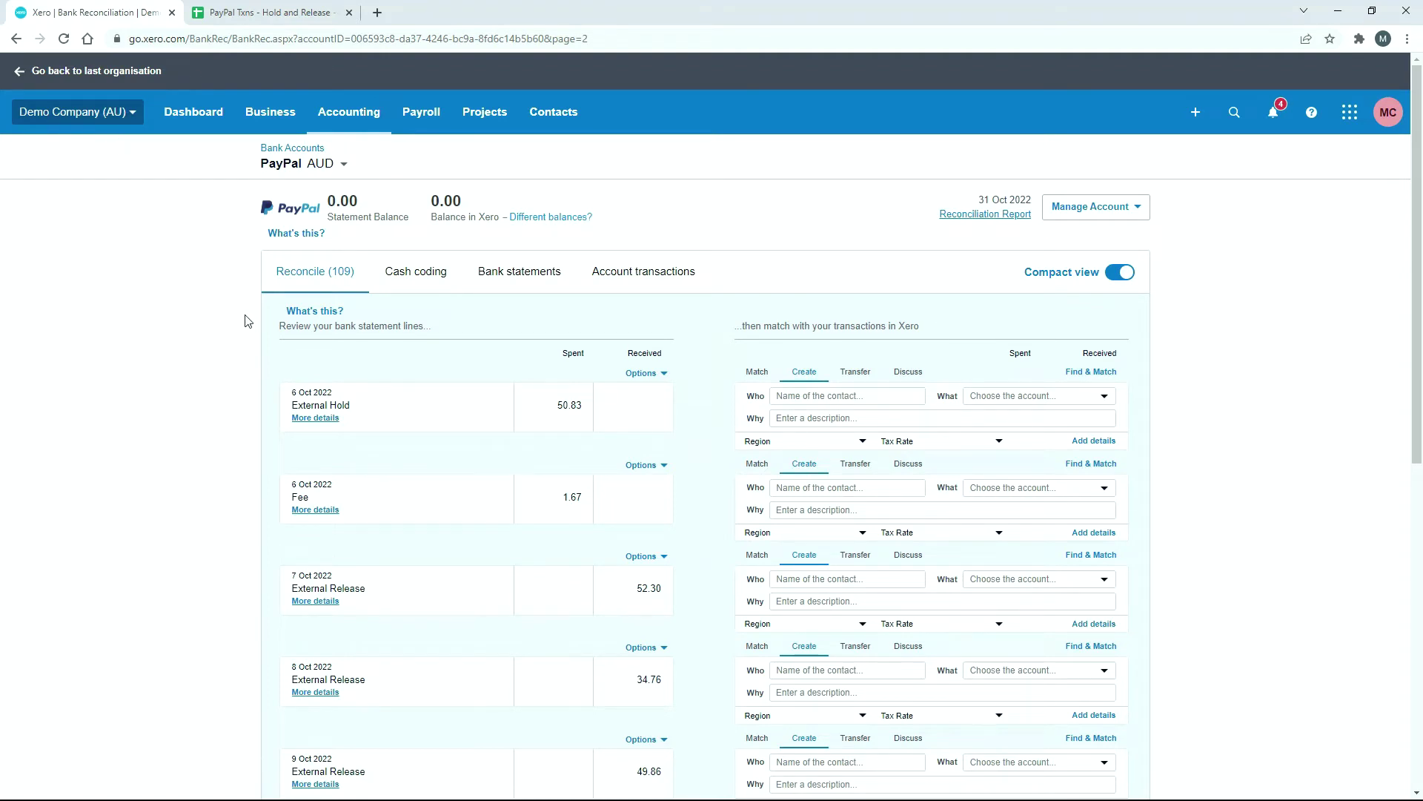
scroll(3, 281, "down", 8)
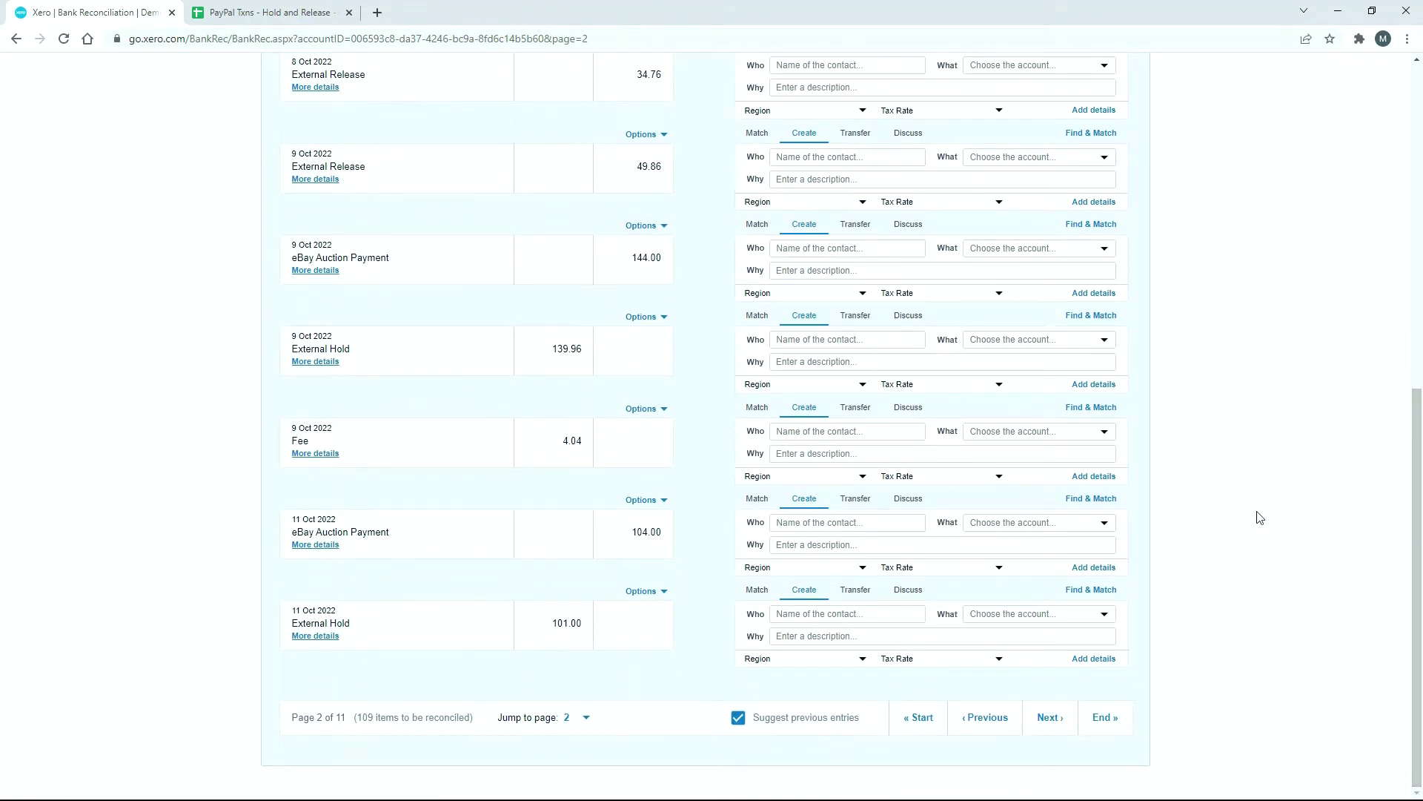
scroll(1258, 519, "up", 2)
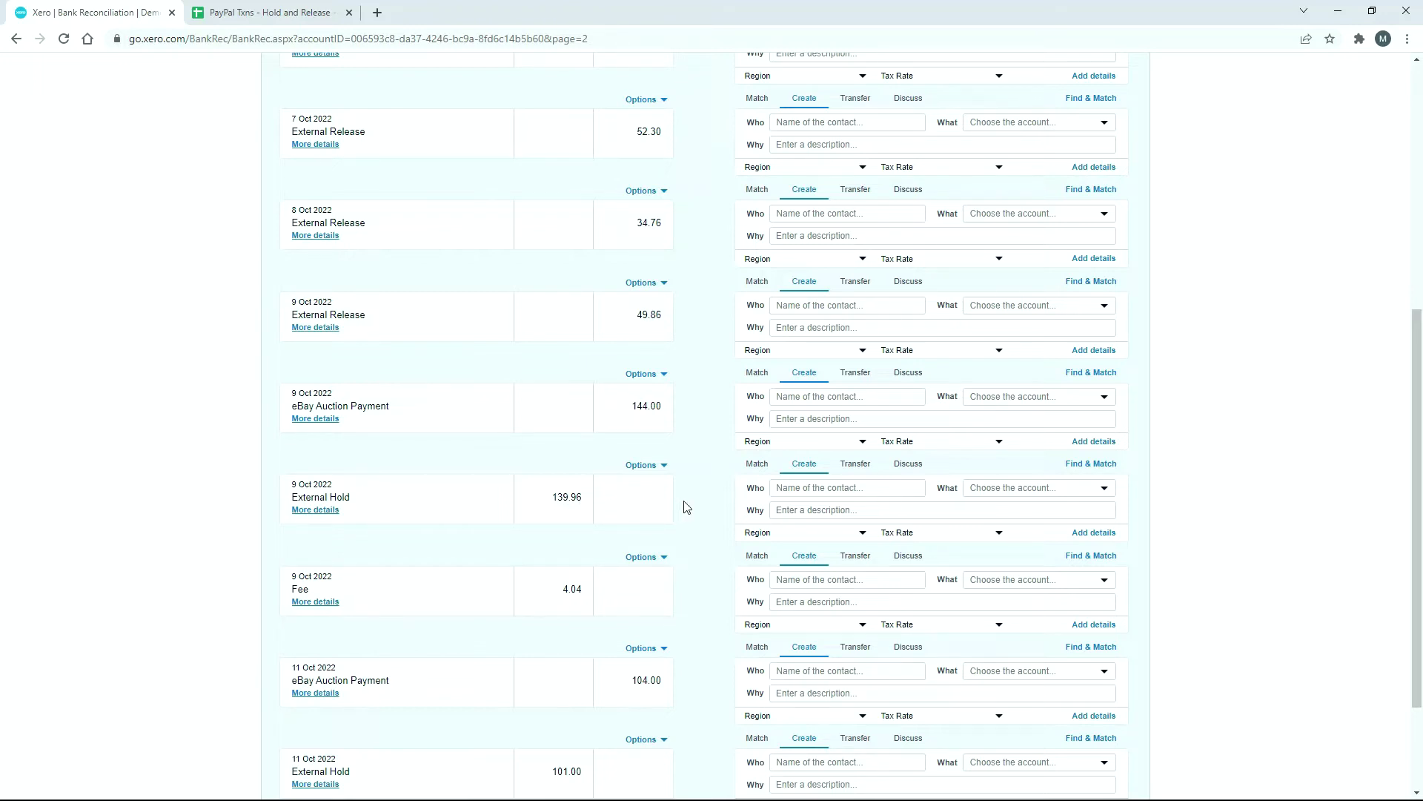
scroll(516, 473, "up", 5)
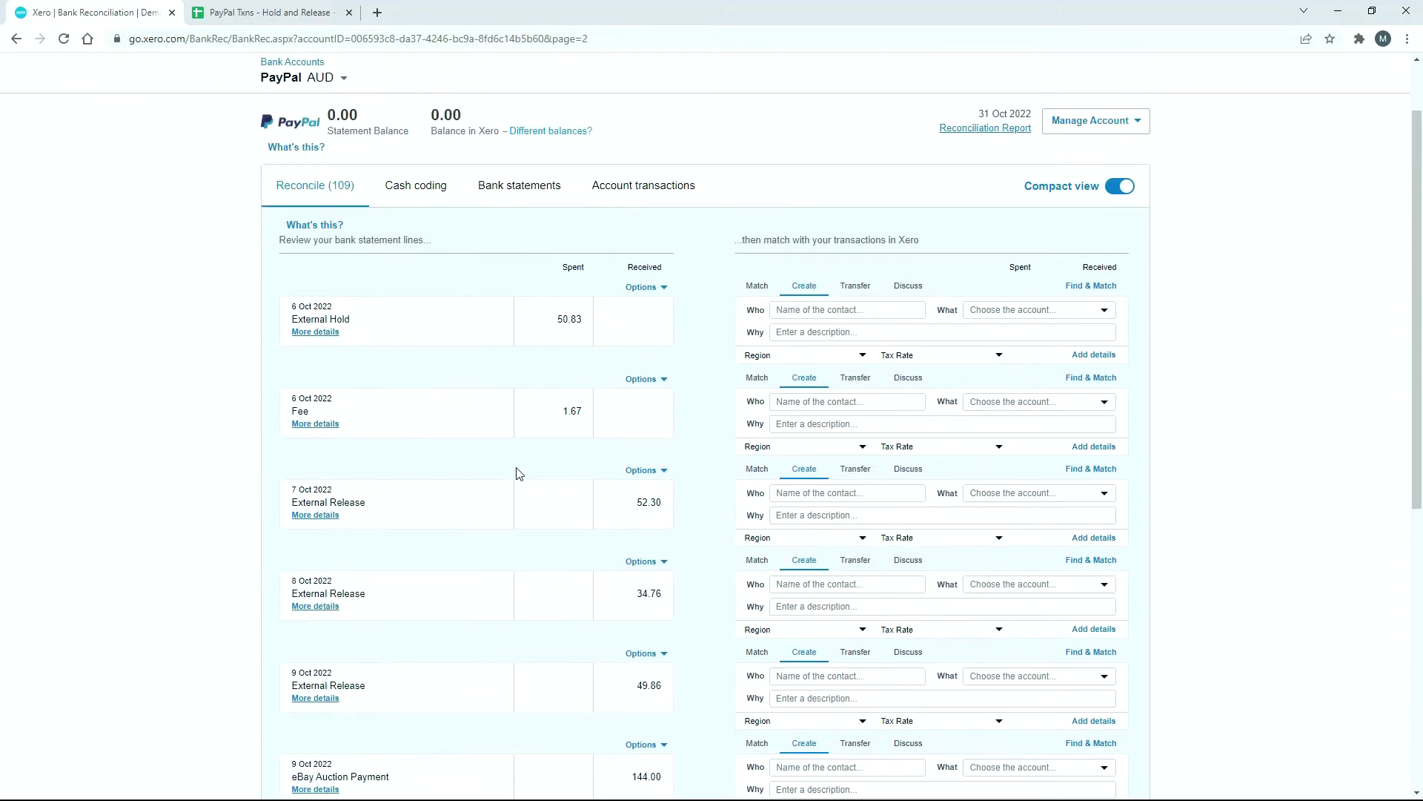
scroll(517, 473, "up", 2)
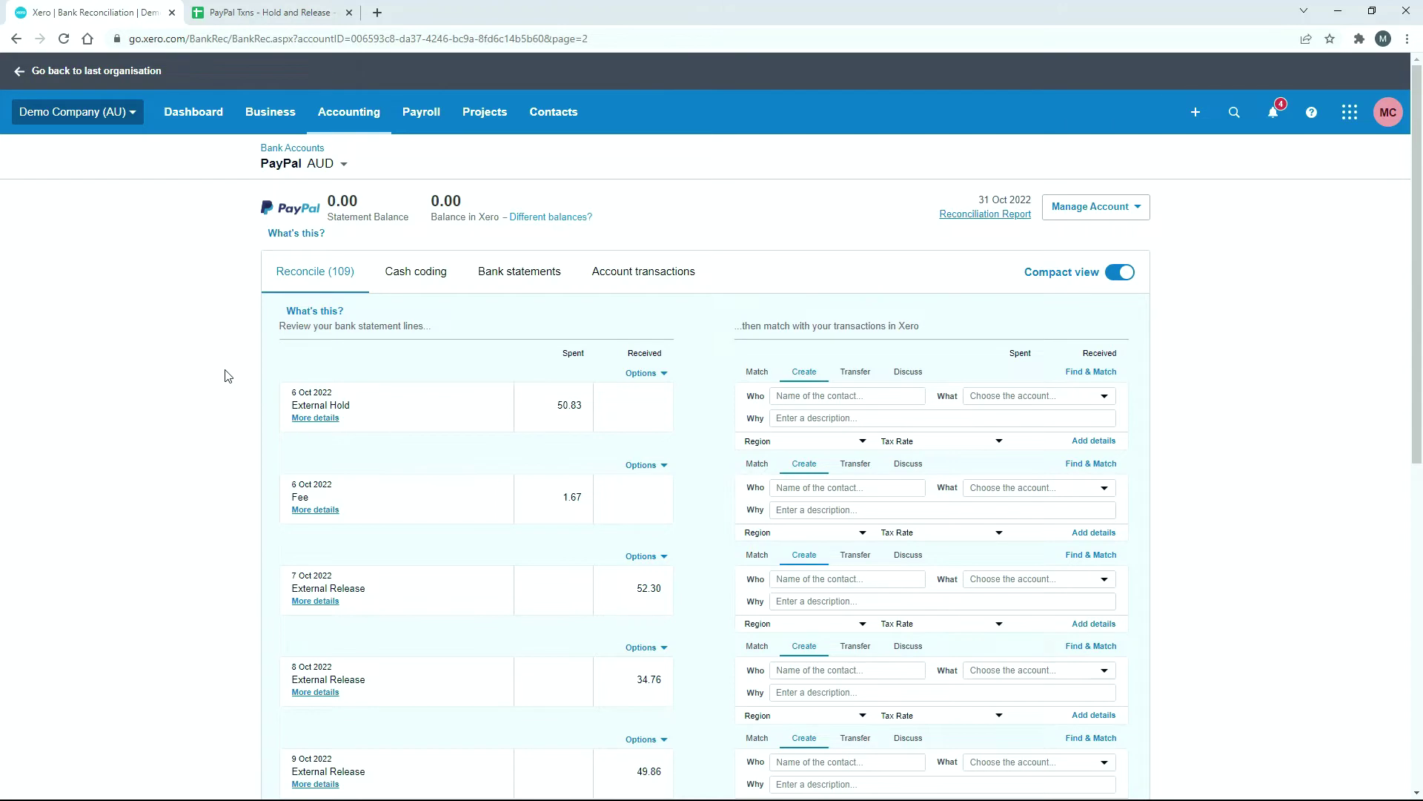
scroll(227, 376, "down", 8)
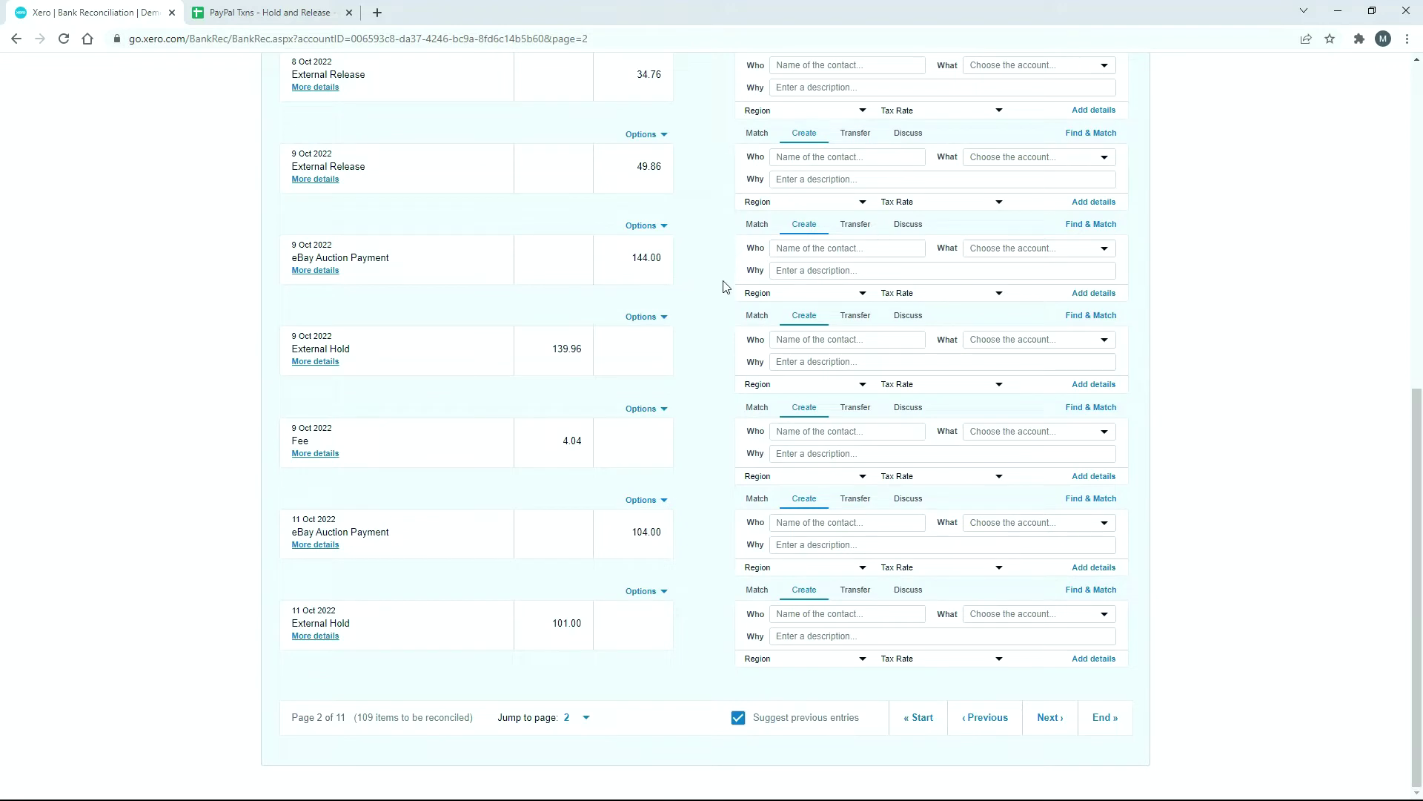
left_click(1106, 247)
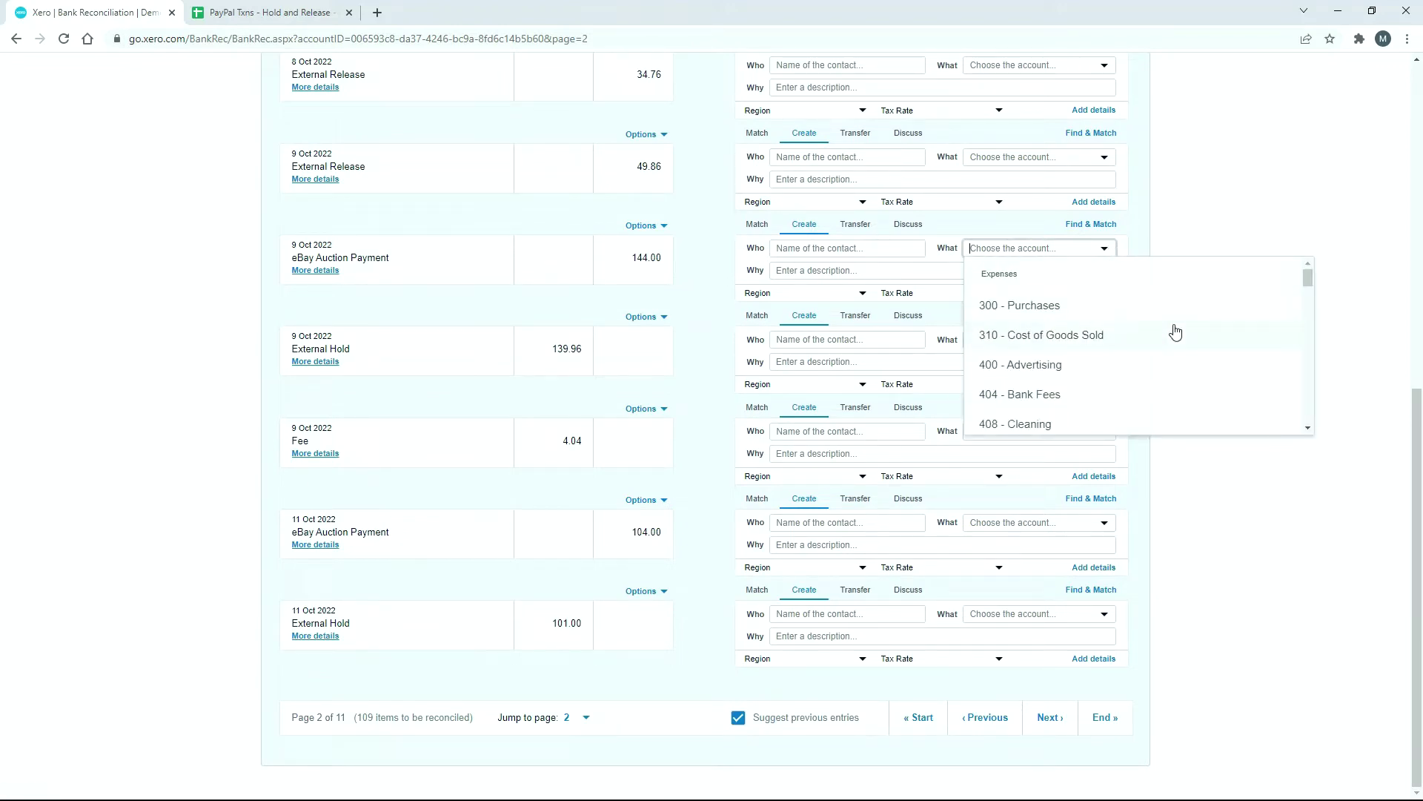
type("sa")
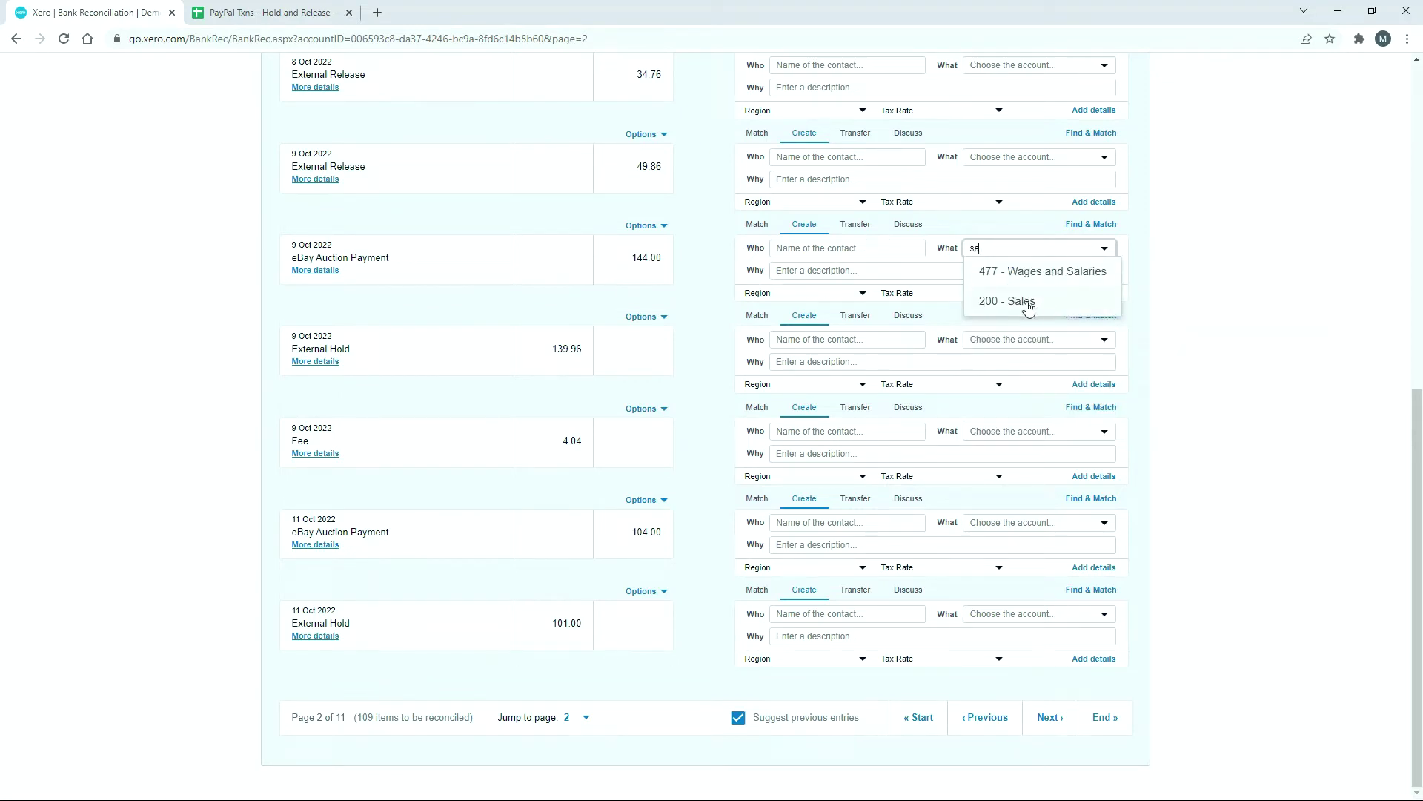
left_click(1217, 311)
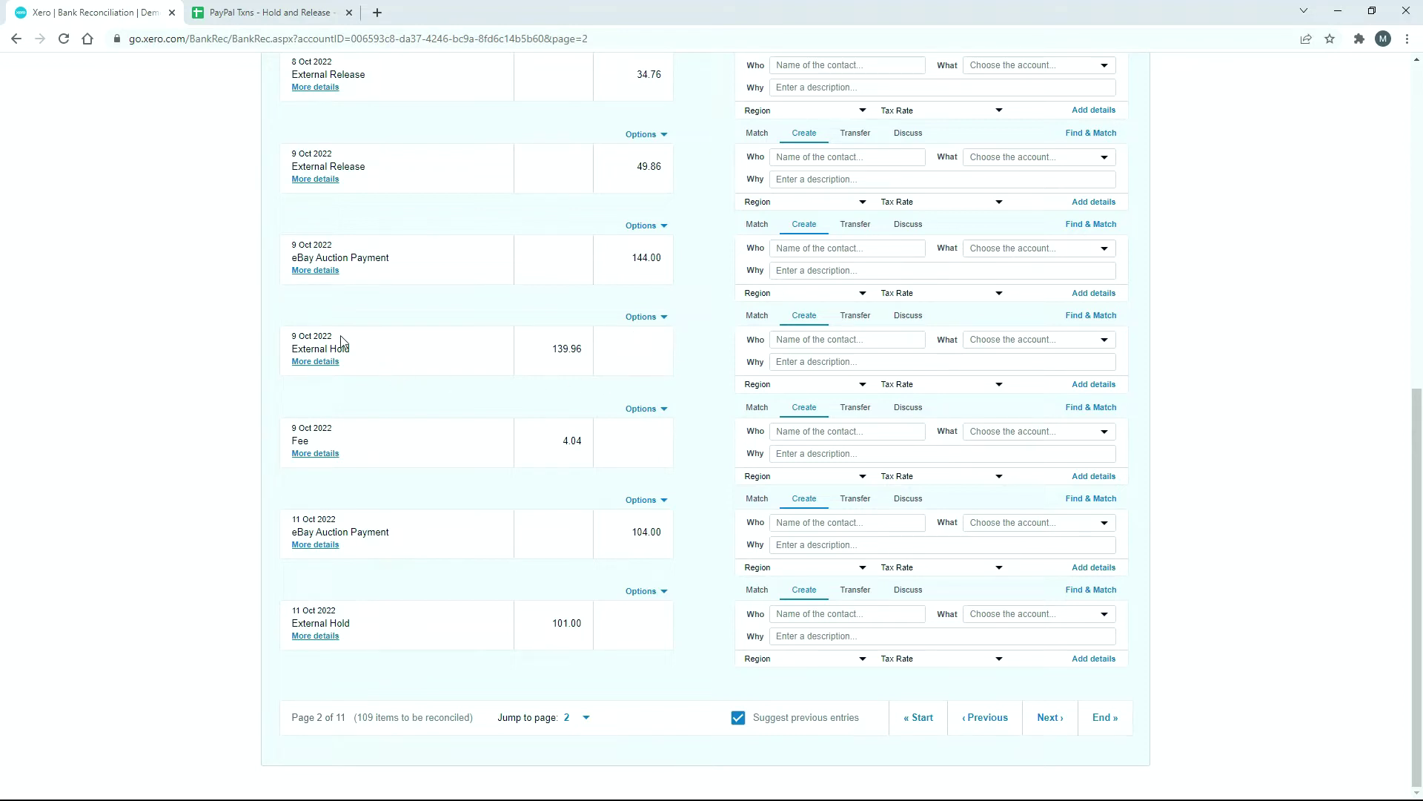
left_click_drag(292, 337, 332, 339)
left_click(369, 359)
Step: Code the 9 Oct 139.96 hold to PayPal, 850 - Suspense, 'External Hold from PayPal', and reconcile it
left_click(834, 341)
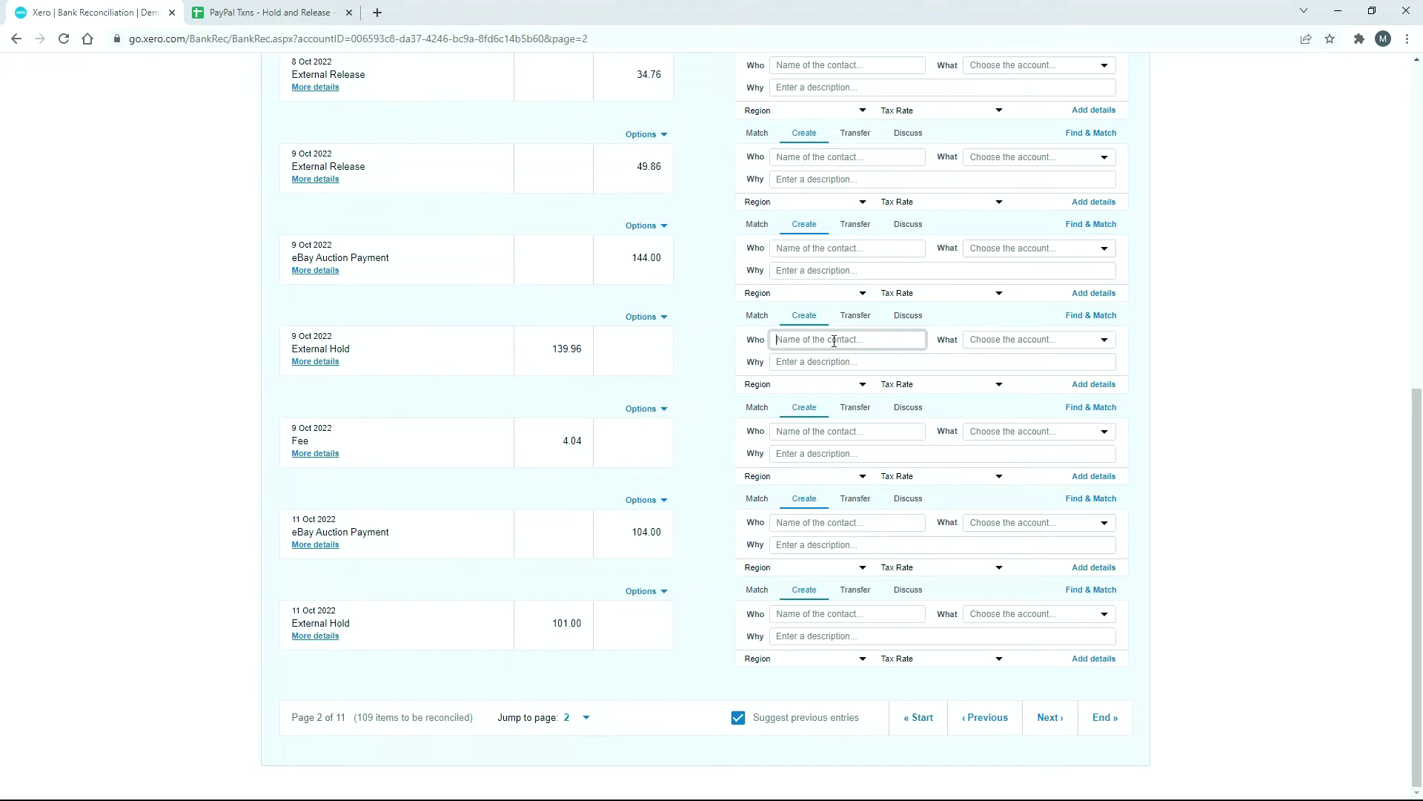
type("PayPal")
key("Tab")
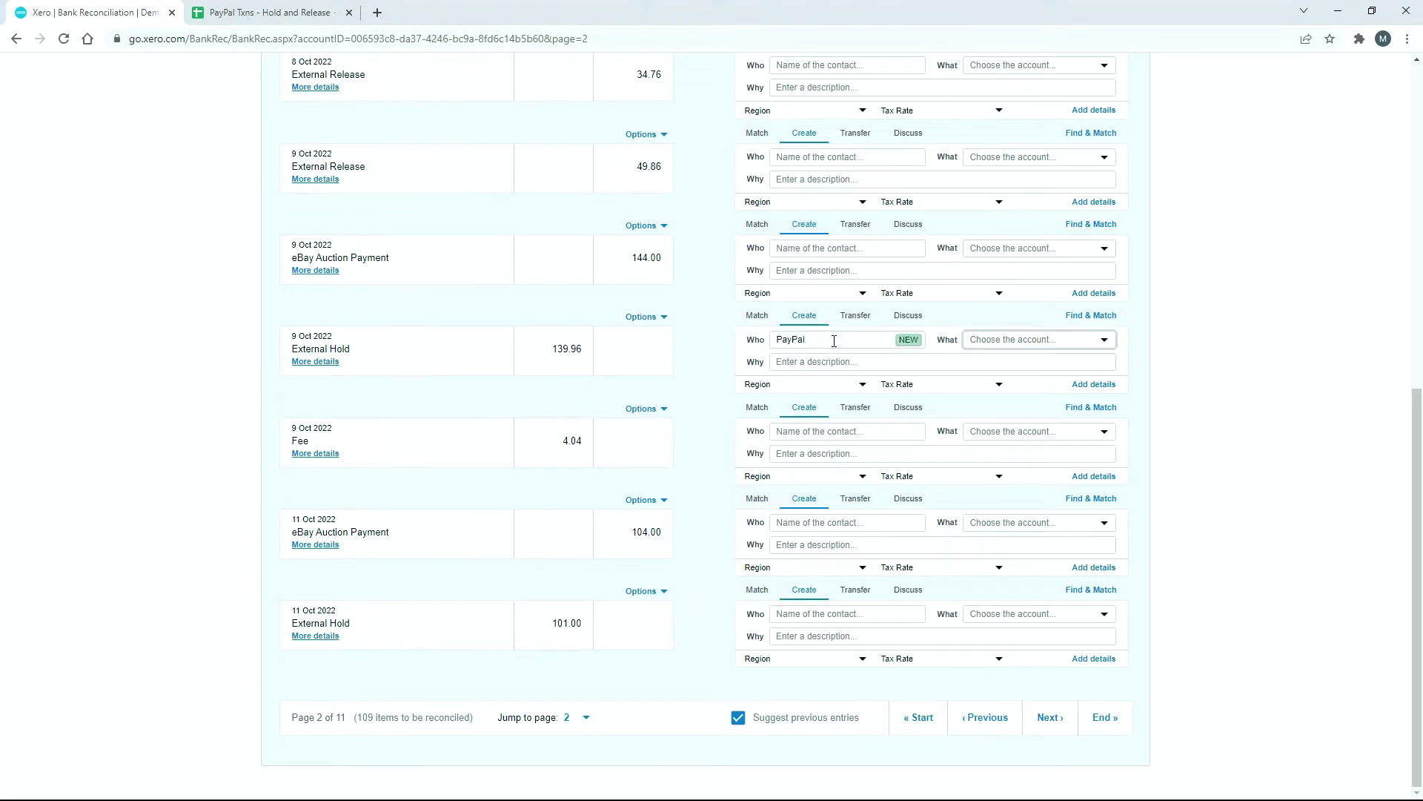
type("sus")
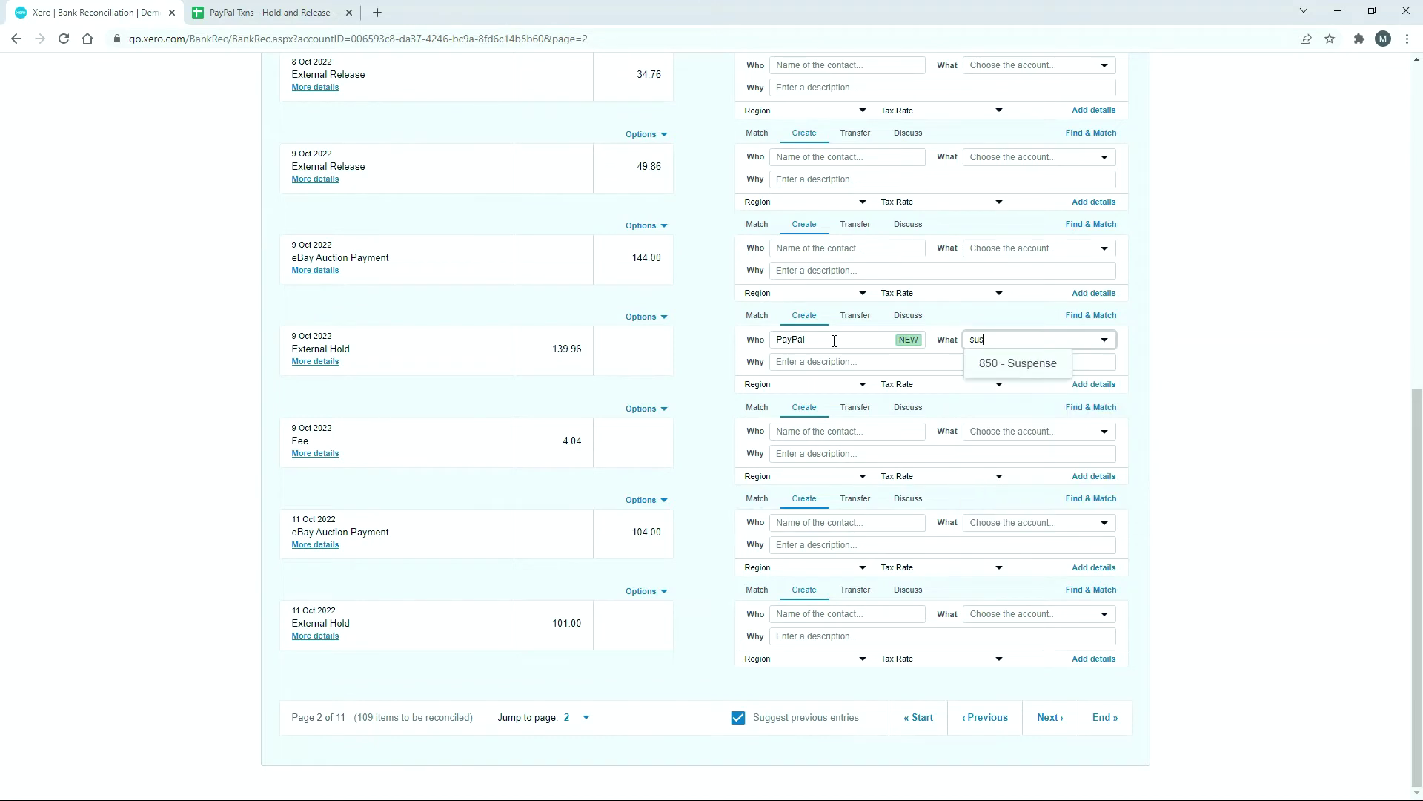
left_click(1039, 371)
left_click(874, 364)
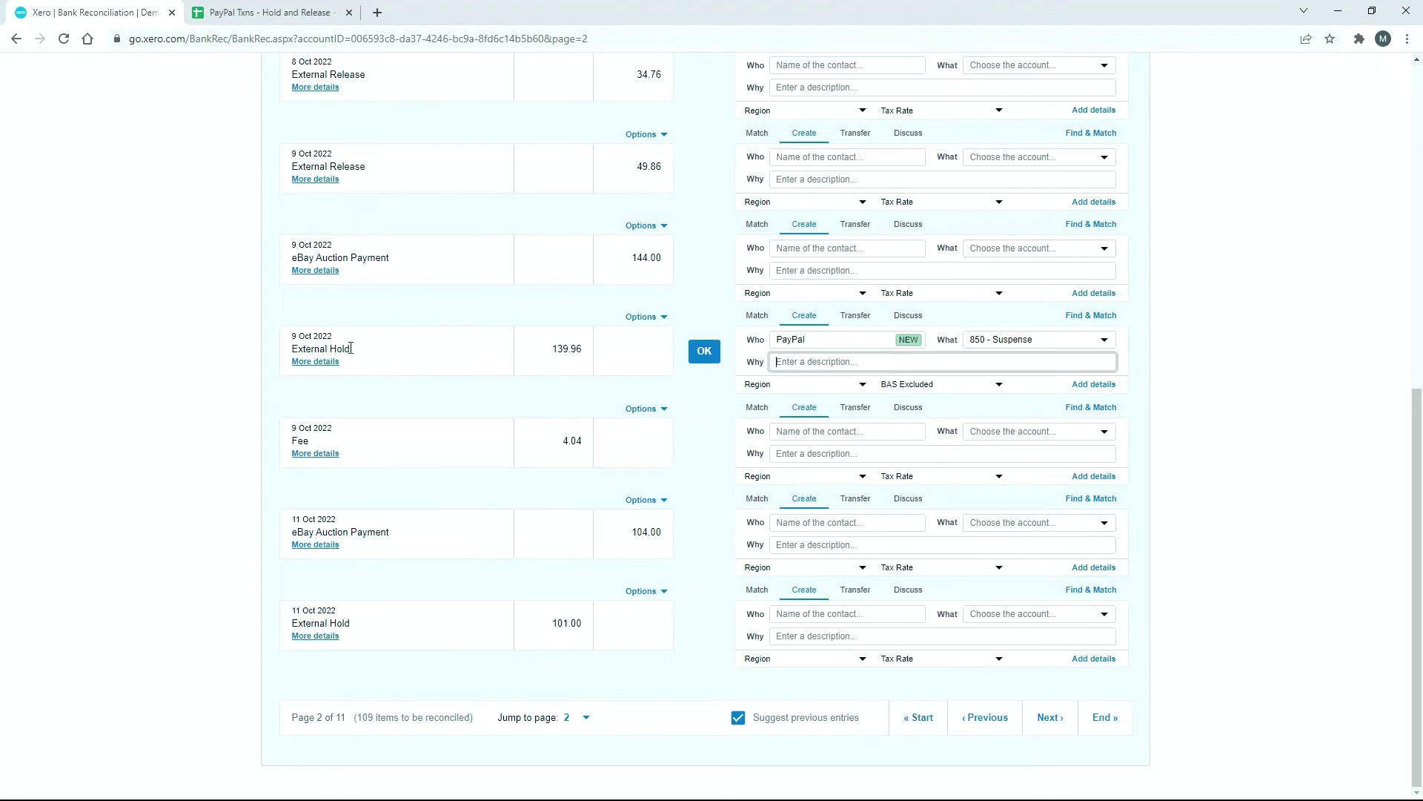
type("External Hold from PayPal")
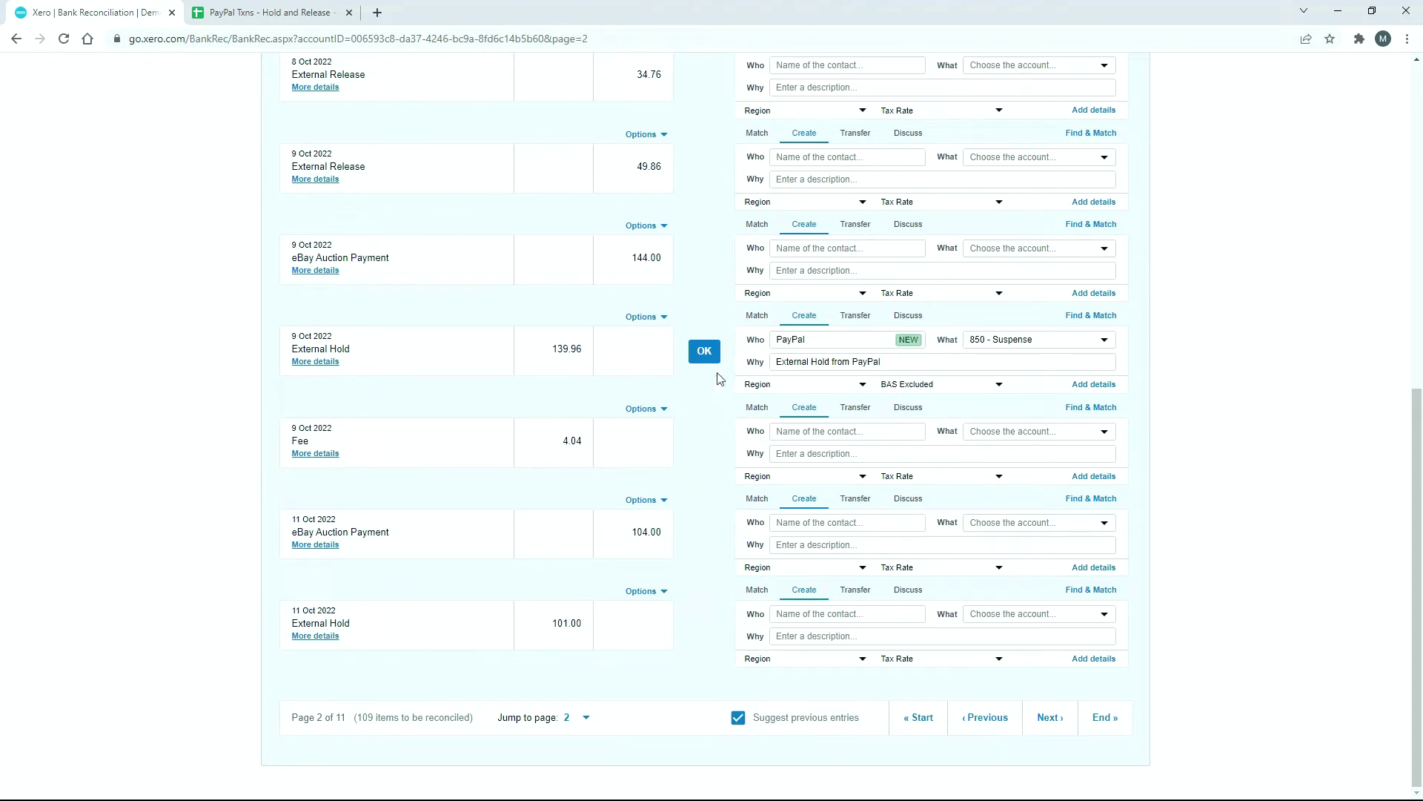
left_click(705, 352)
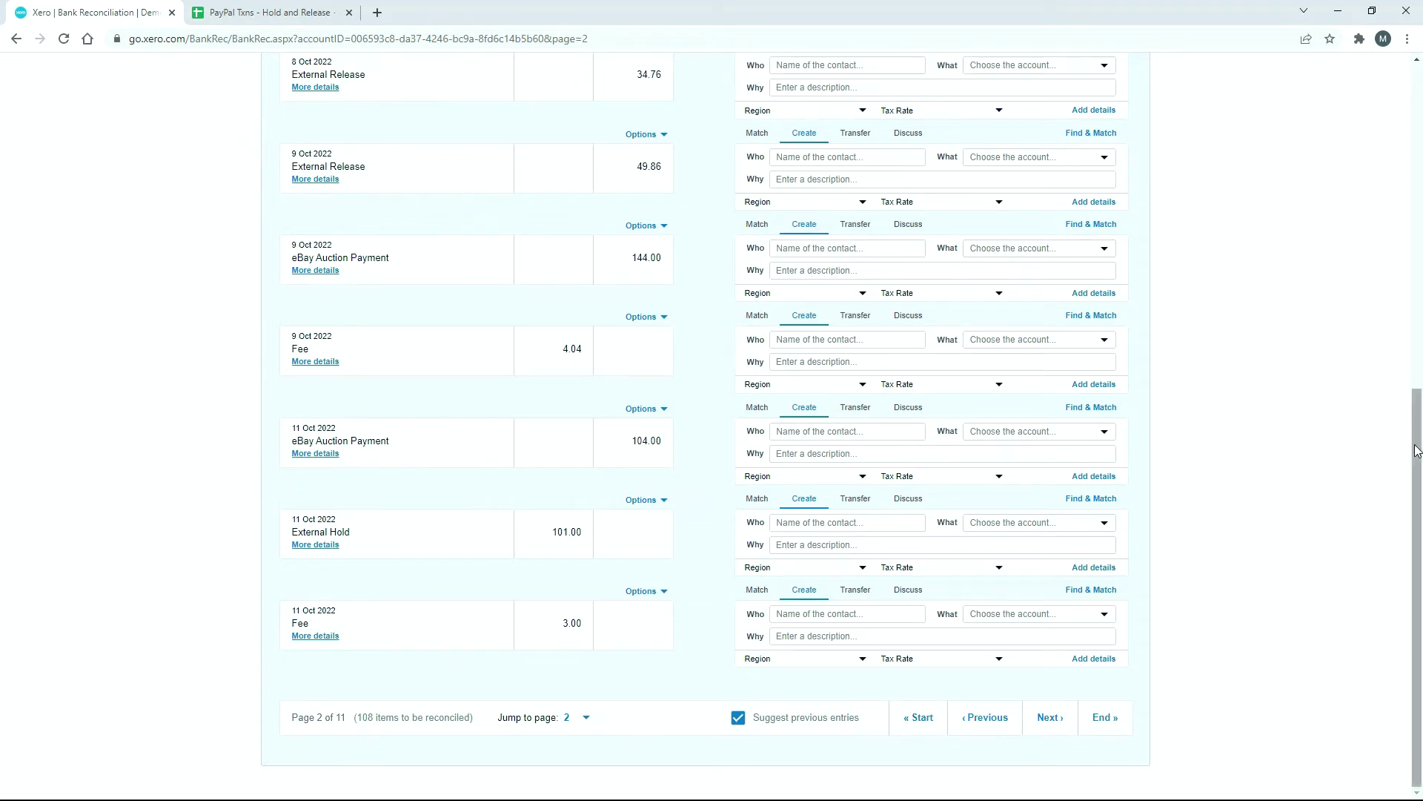
left_click_drag(1416, 444, 1417, 120)
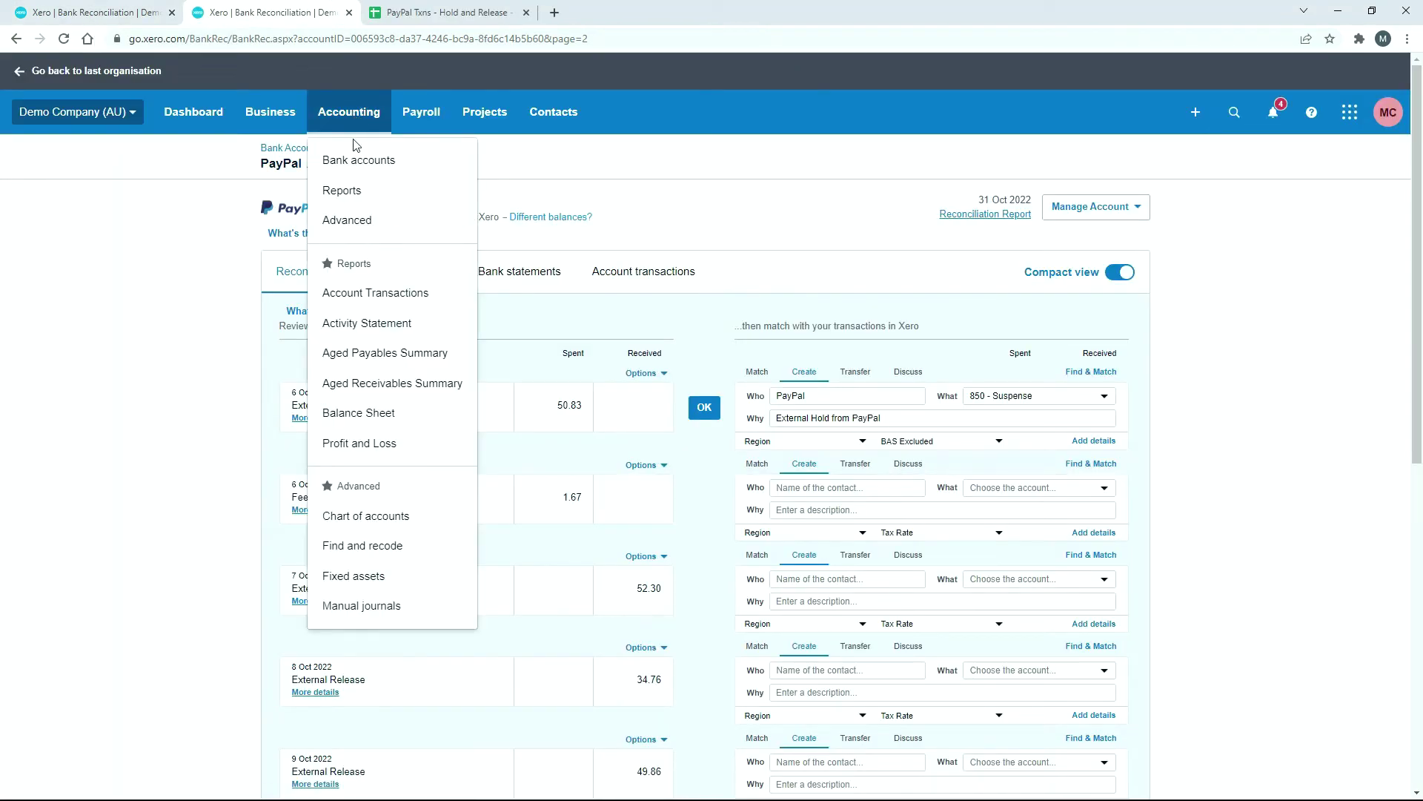
Step: Select 850 - Suspense as the account for the Account Transactions report
left_click(411, 298)
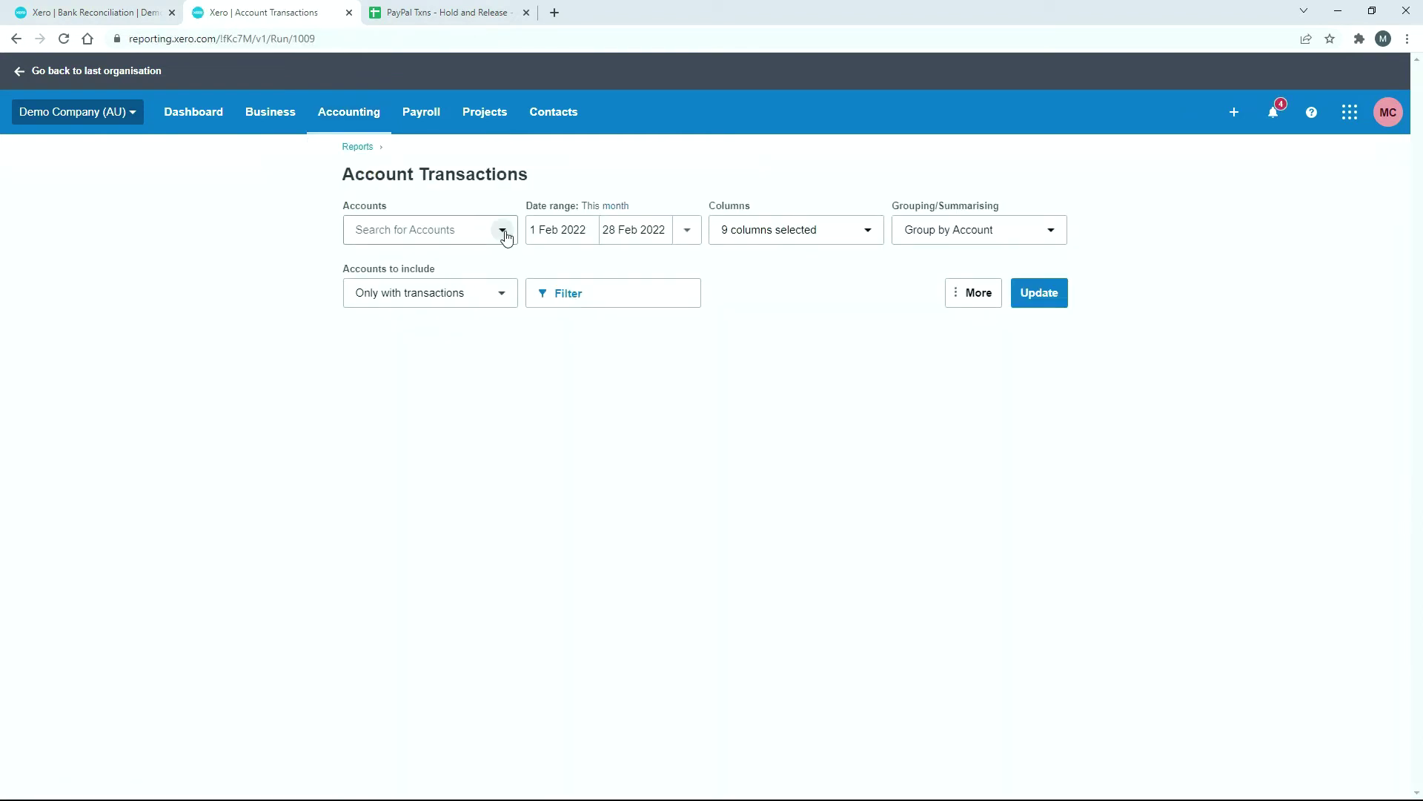
left_click(503, 231)
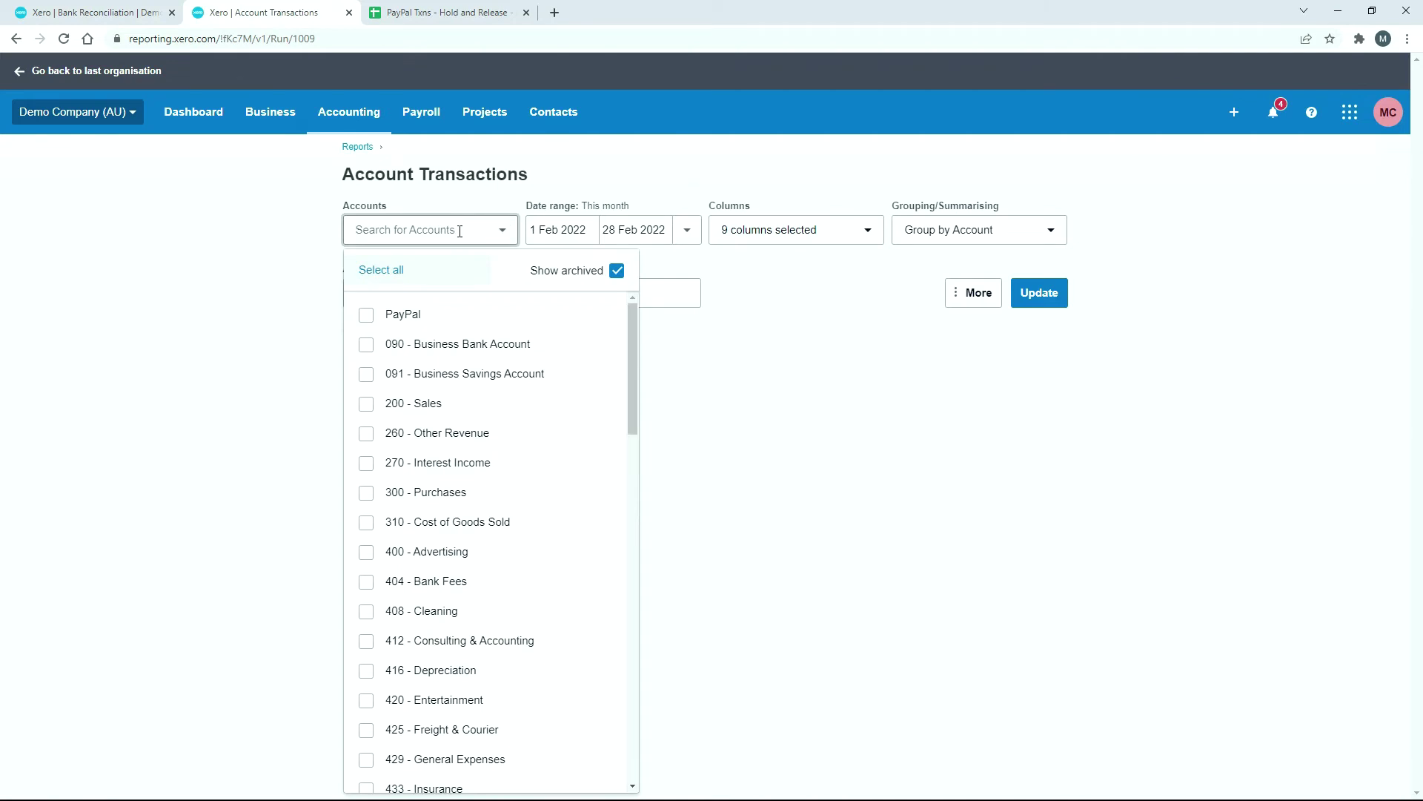
type("su")
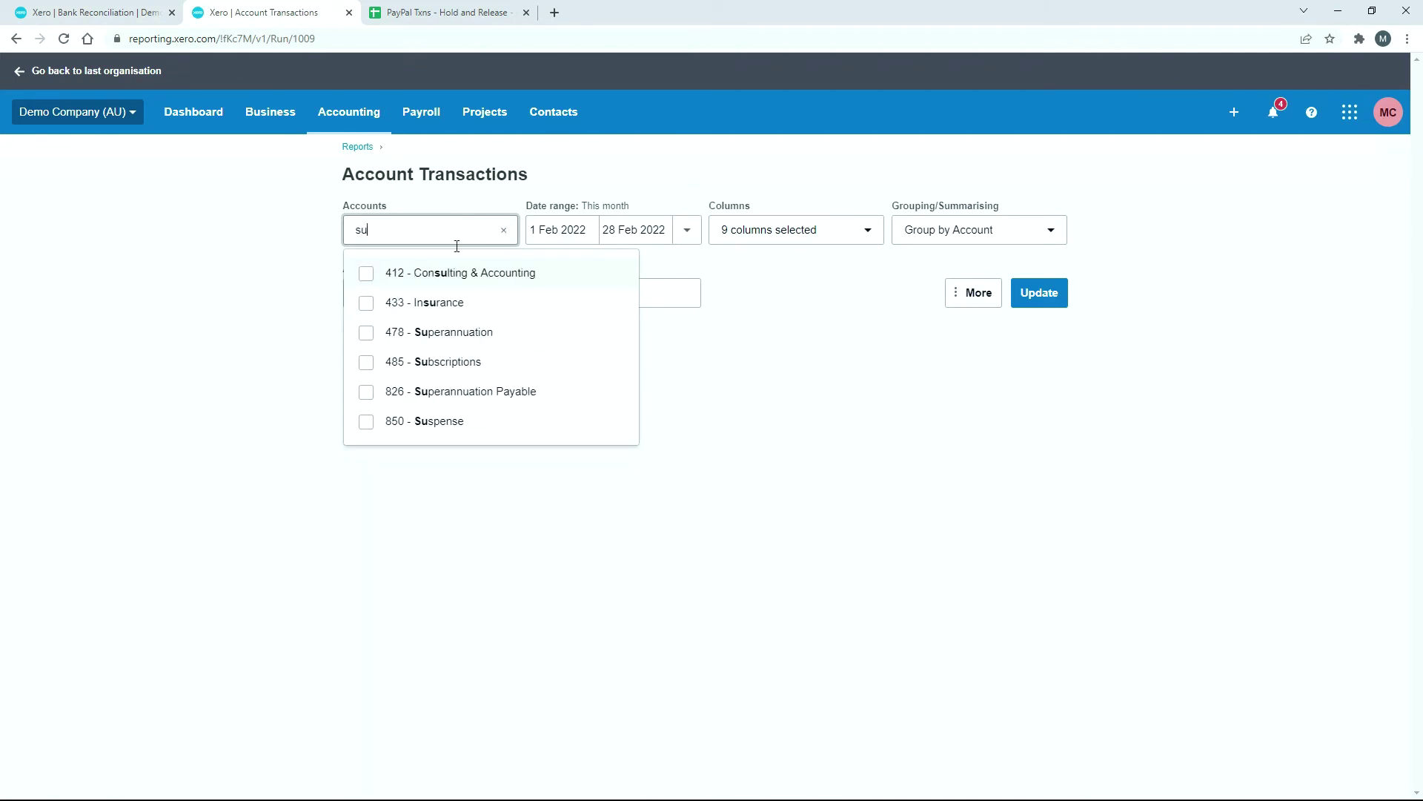
left_click(424, 426)
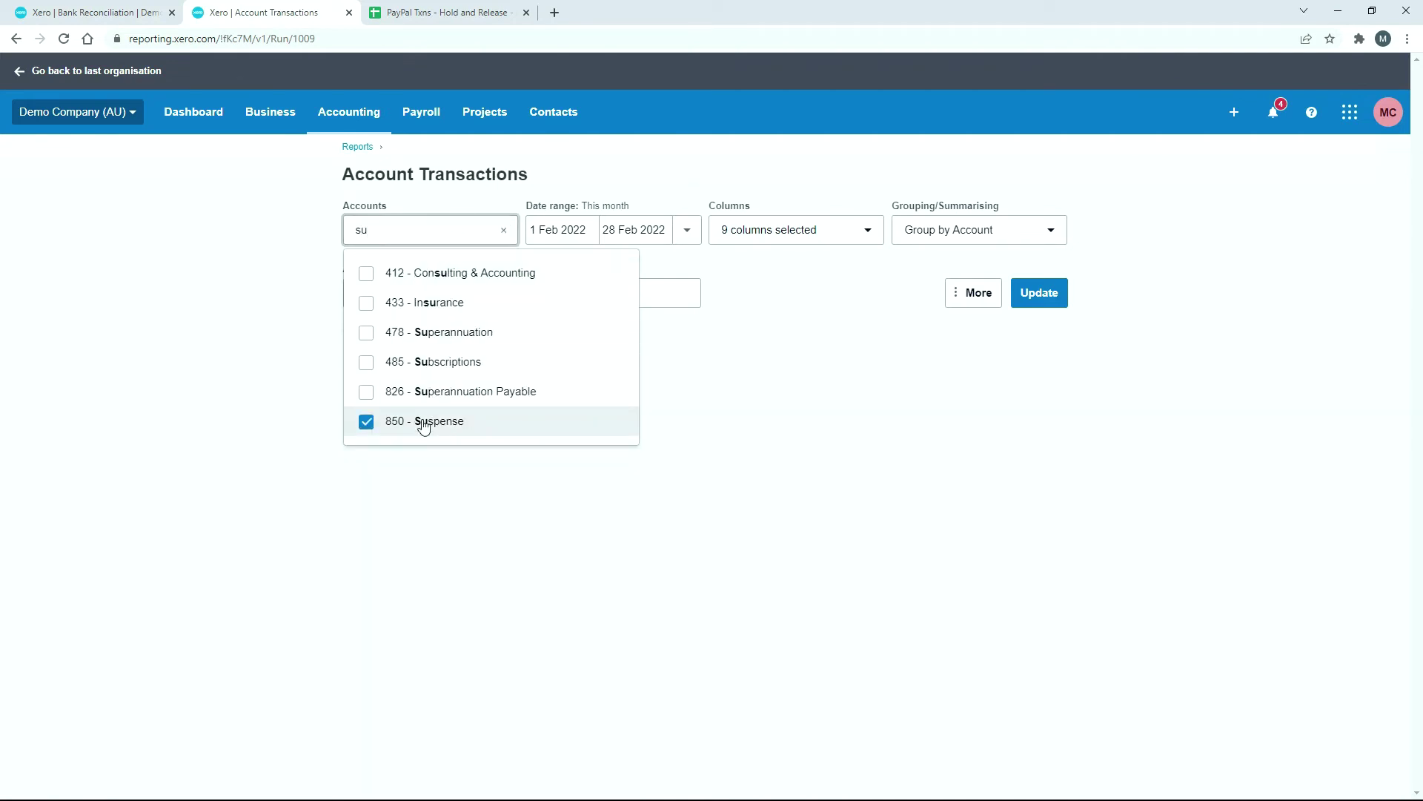
left_click(807, 422)
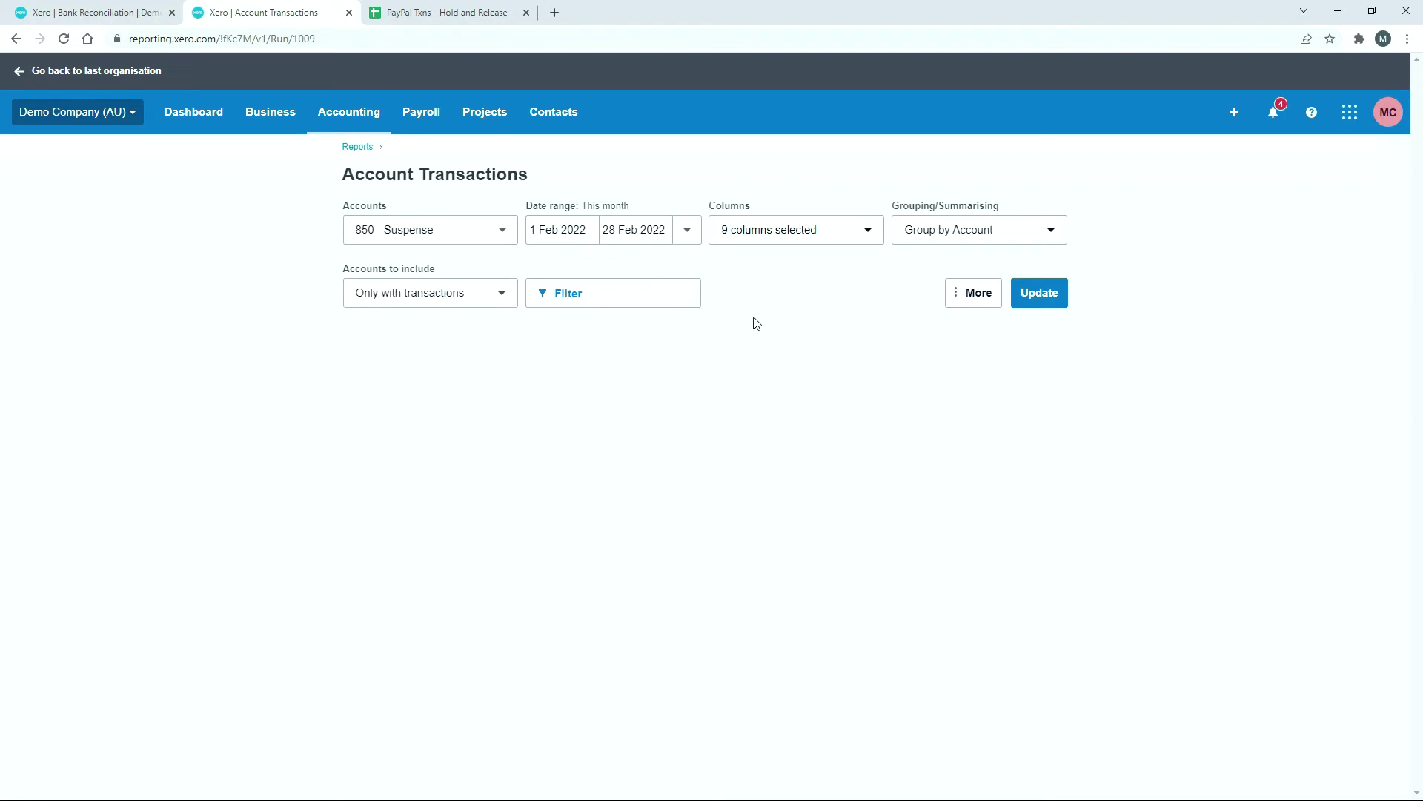
Step: Set the report end date to 31 Oct 2022 and run it
left_click(688, 234)
left_click(634, 230)
left_click(799, 270)
left_click(798, 271)
left_click(798, 271)
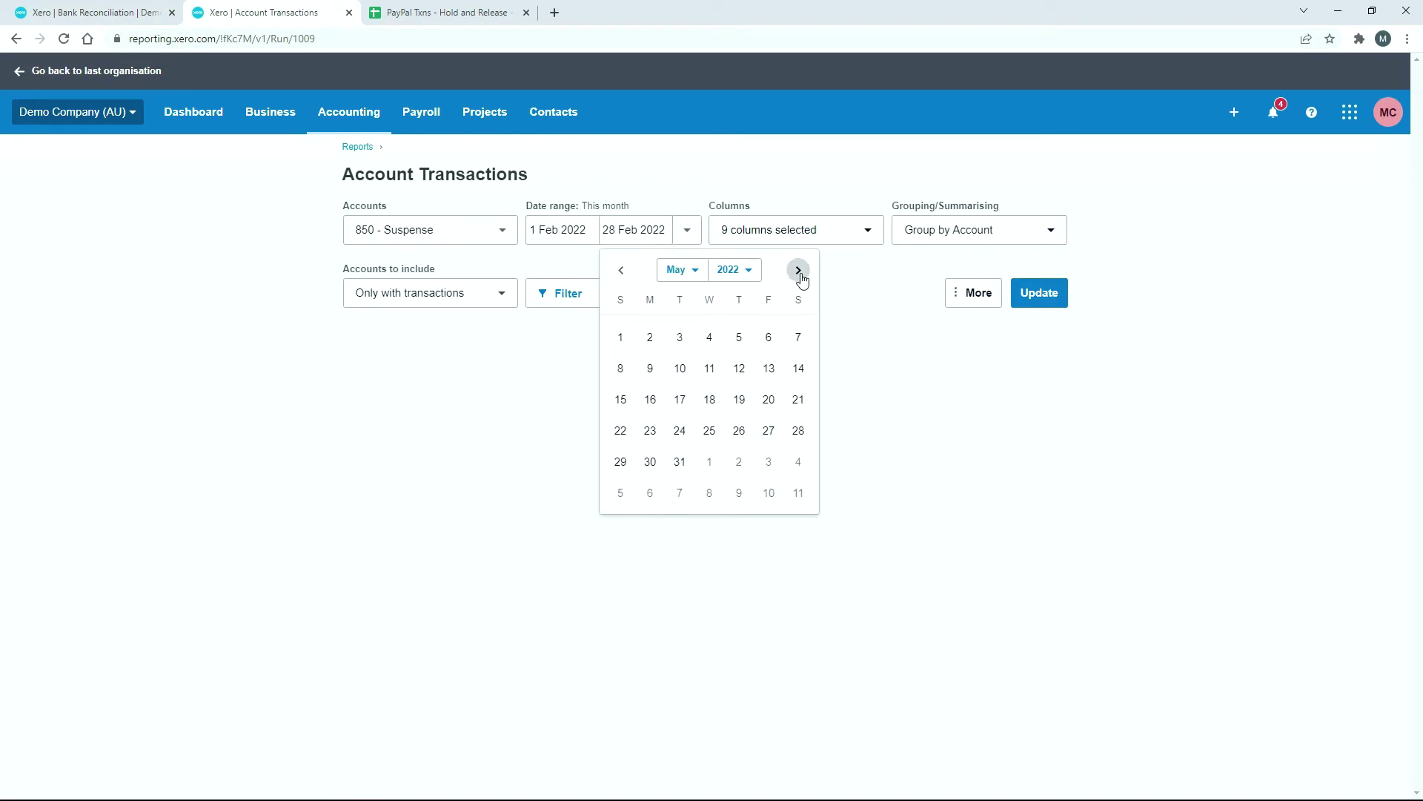
left_click(798, 270)
left_click(799, 271)
left_click(799, 271)
left_click(799, 271)
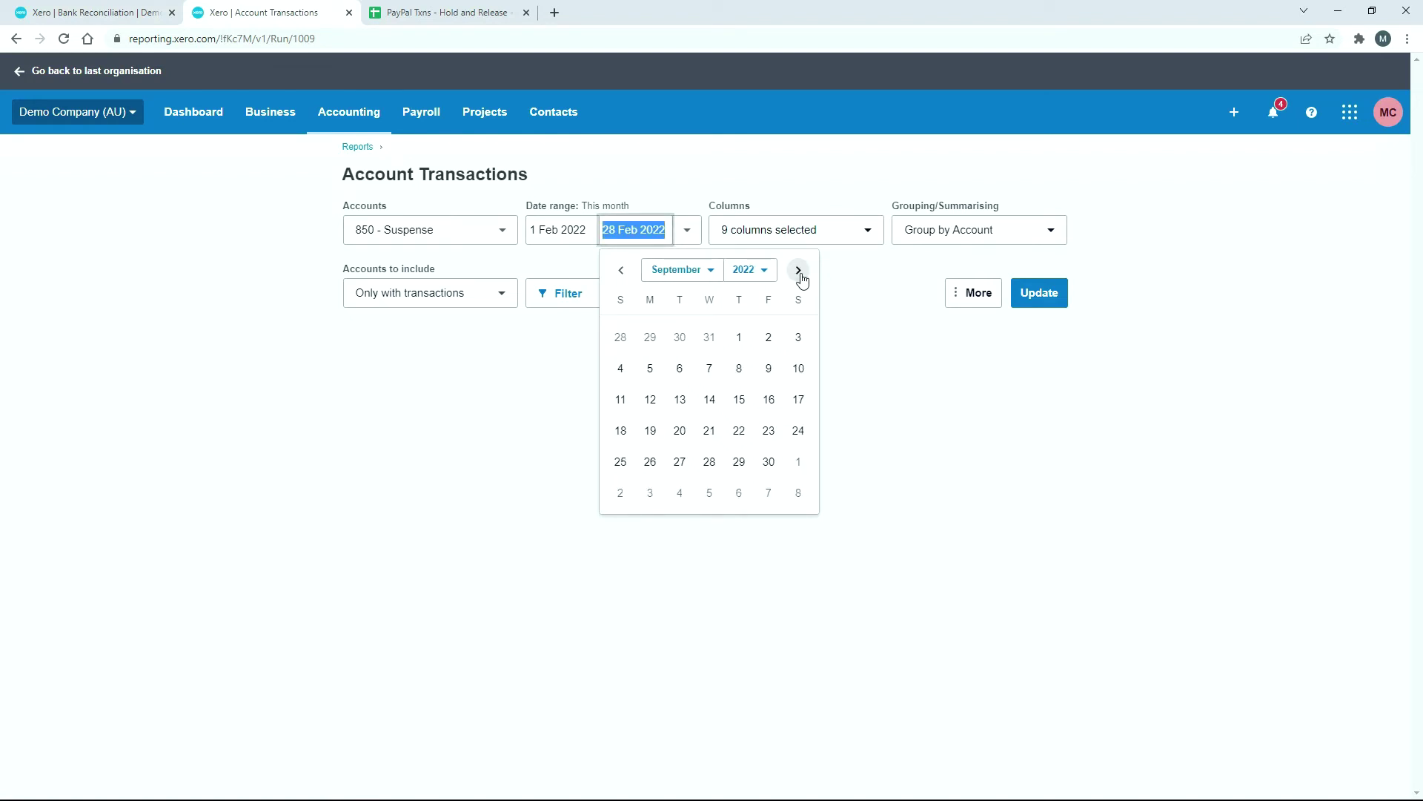
left_click(799, 271)
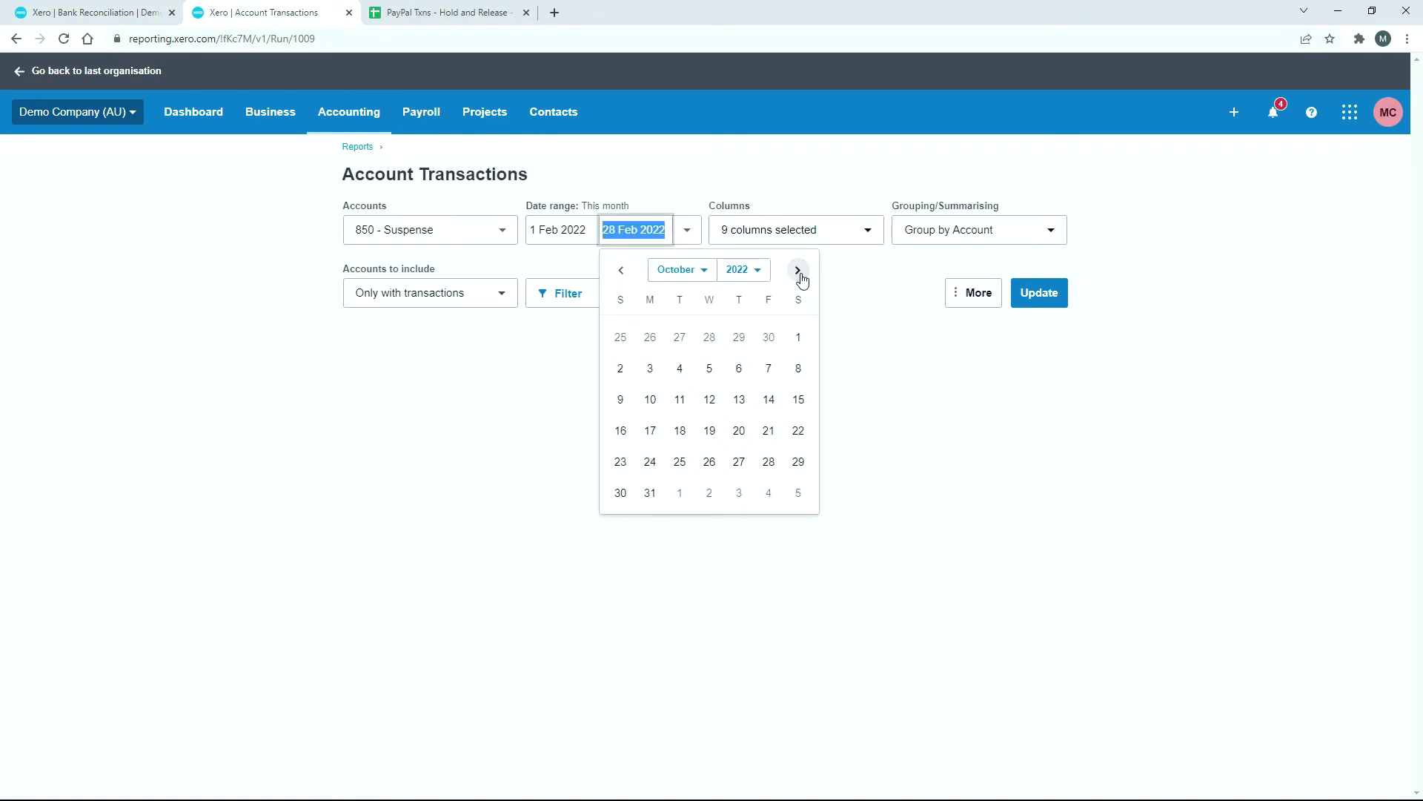
left_click(650, 493)
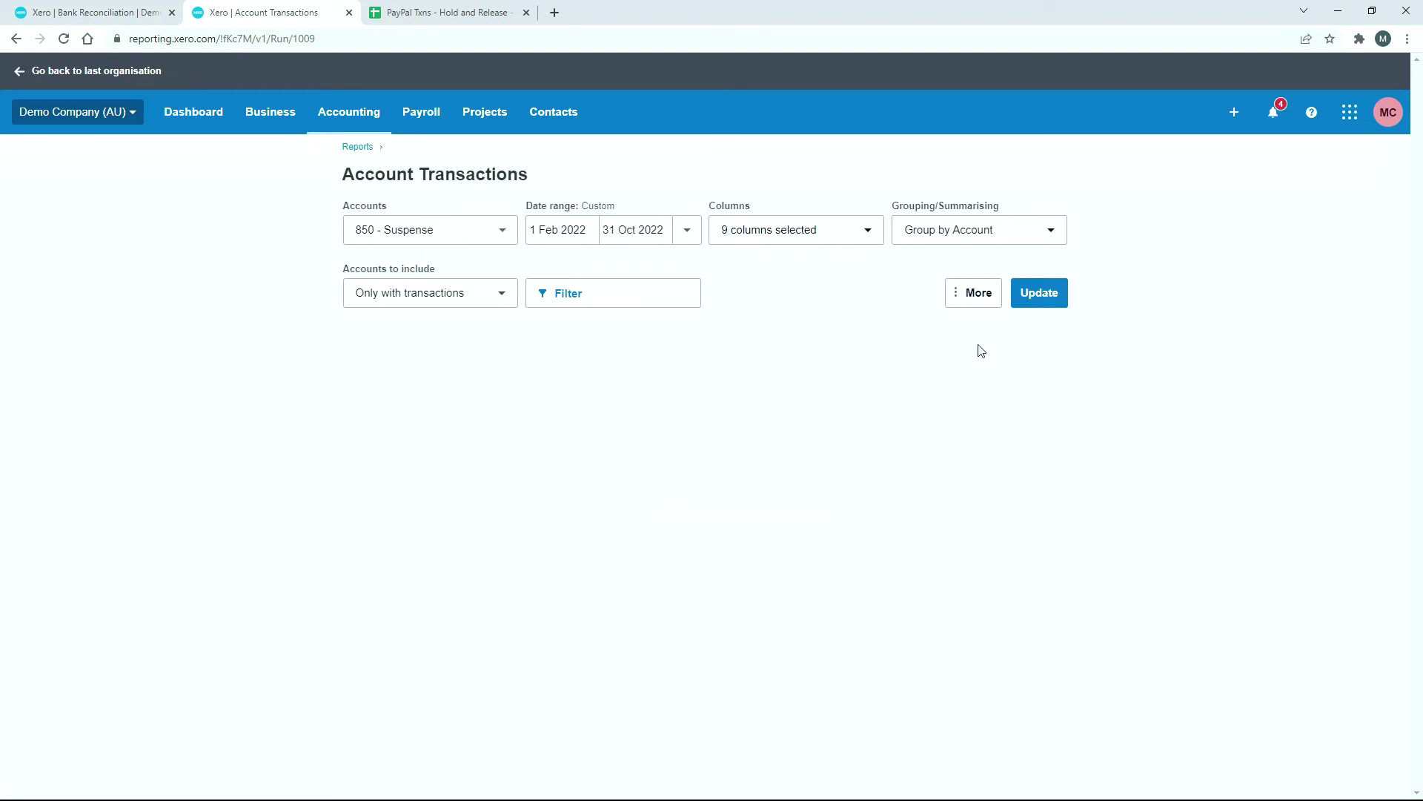
left_click(1048, 296)
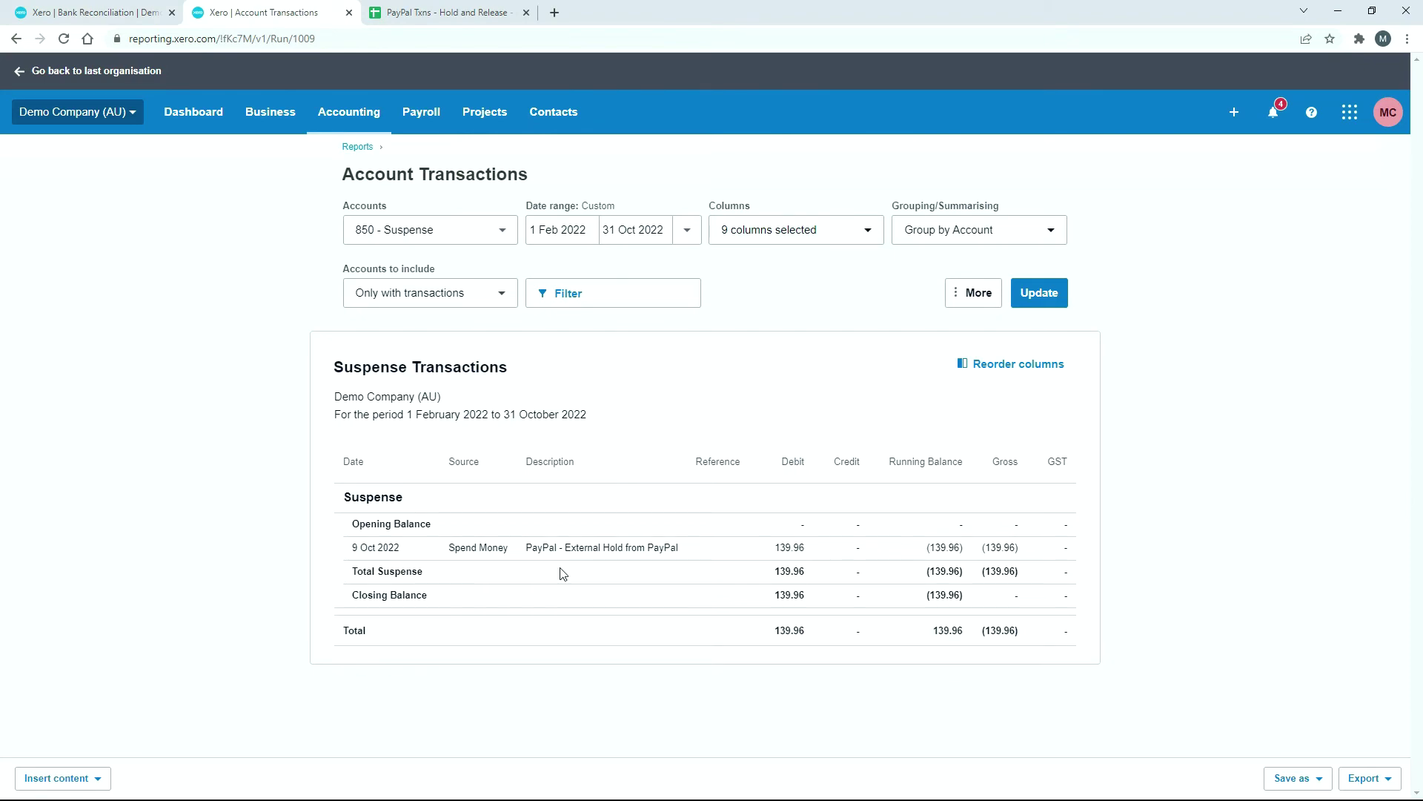
Step: Go to the PayPal reconciliation page holding the 24 Oct External Release
left_click(101, 9)
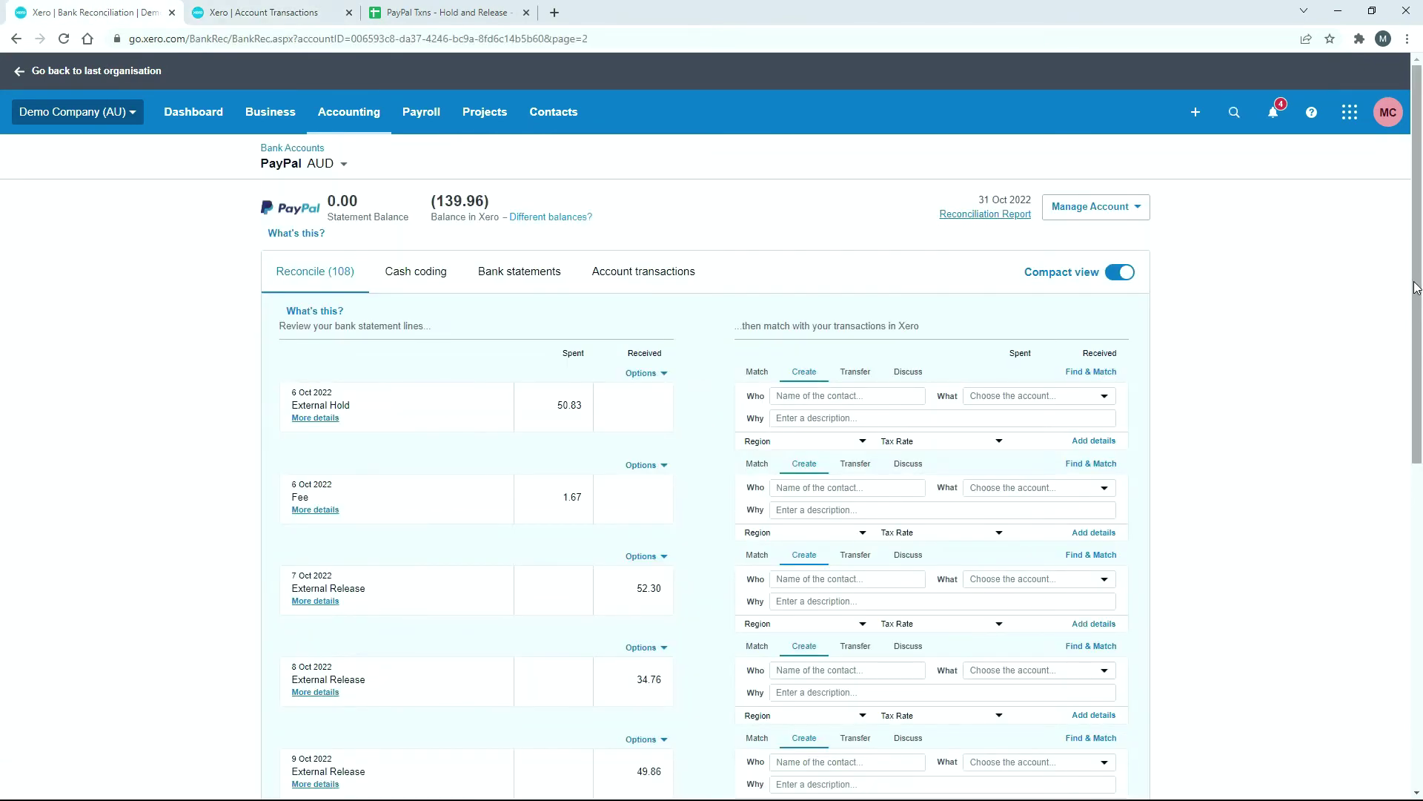
scroll(1415, 288, "down", 15)
left_click(1048, 714)
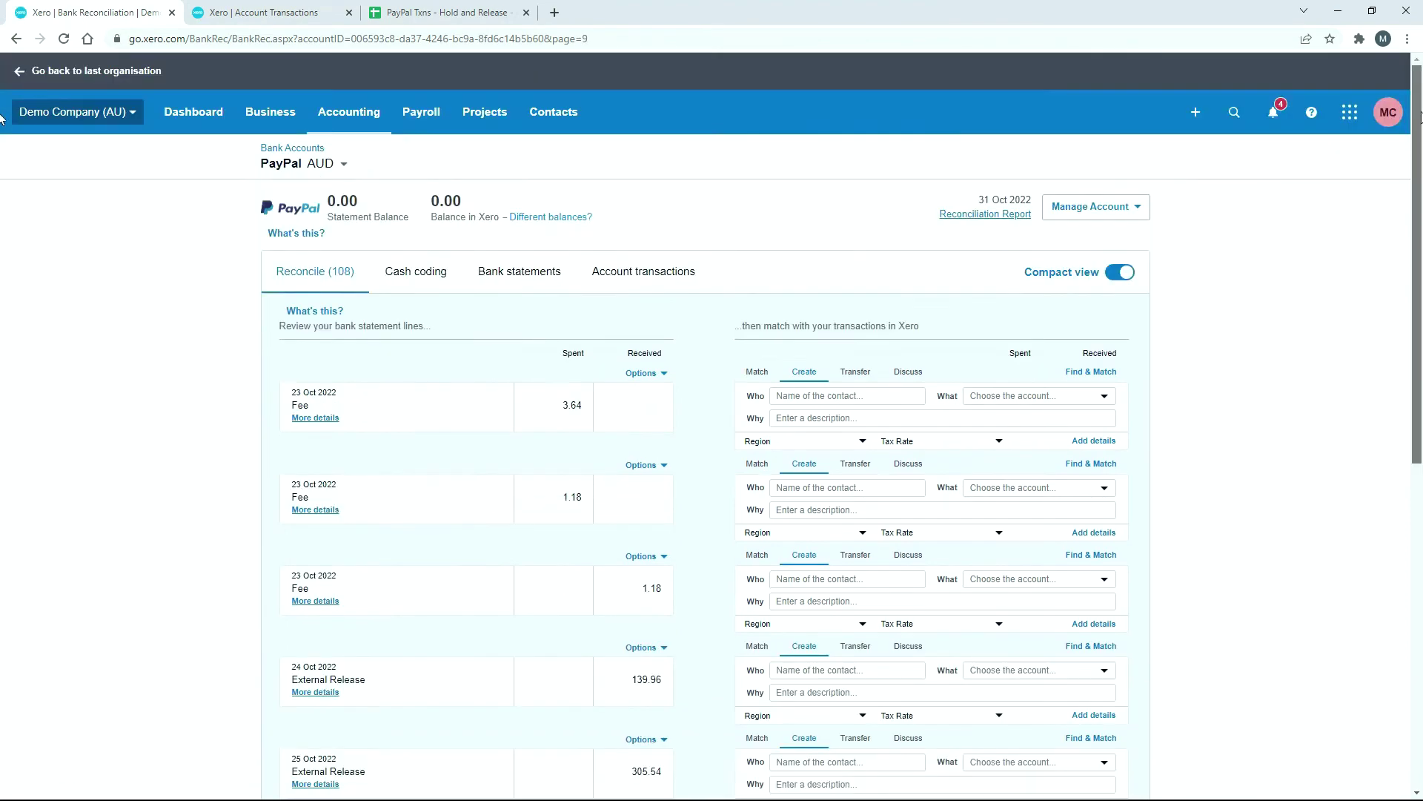
left_click_drag(1419, 115, 1413, 328)
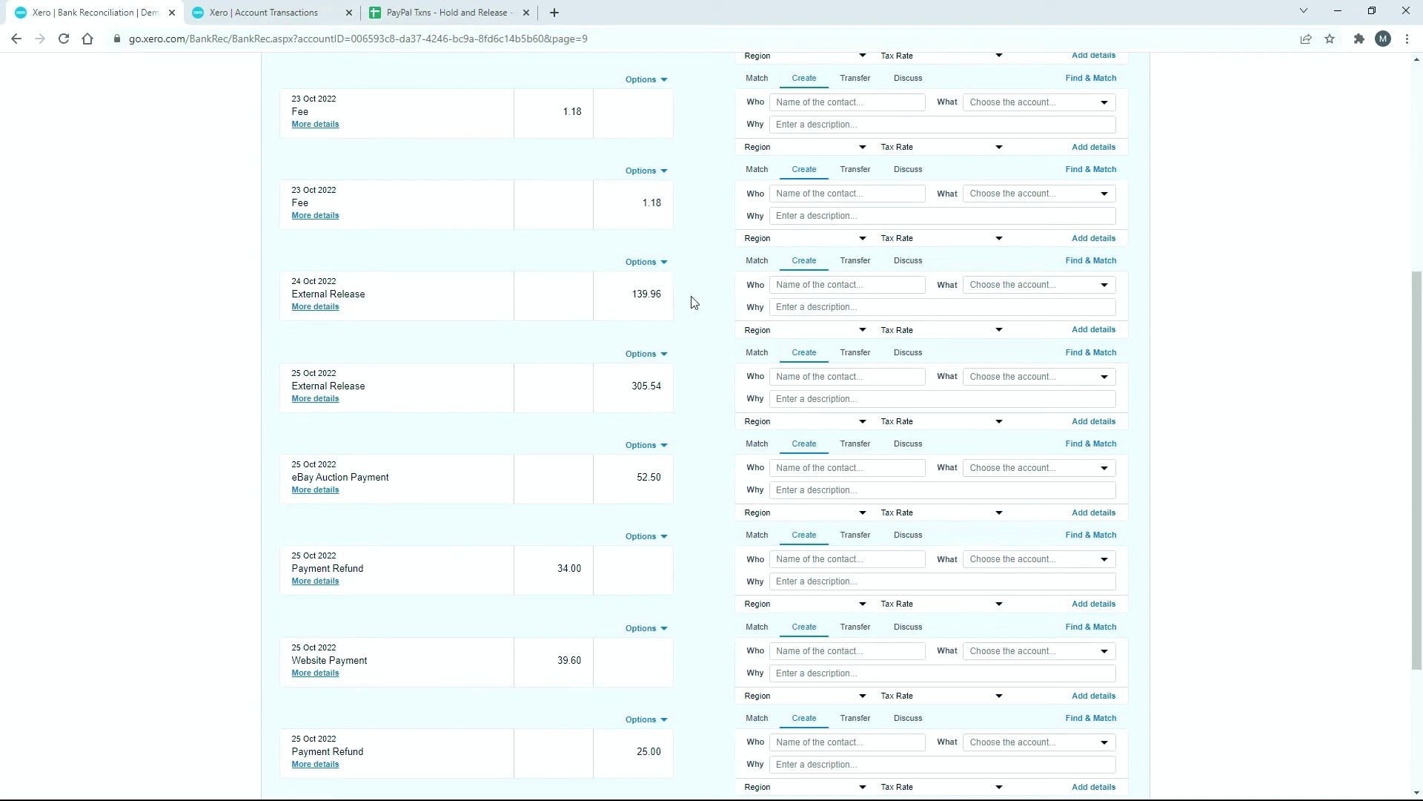
Step: Code the 24 Oct 139.96 release to PayPal, 850 - Suspense, 'External Release from PayPal', and reconcile it
left_click(814, 282)
type("PayPal")
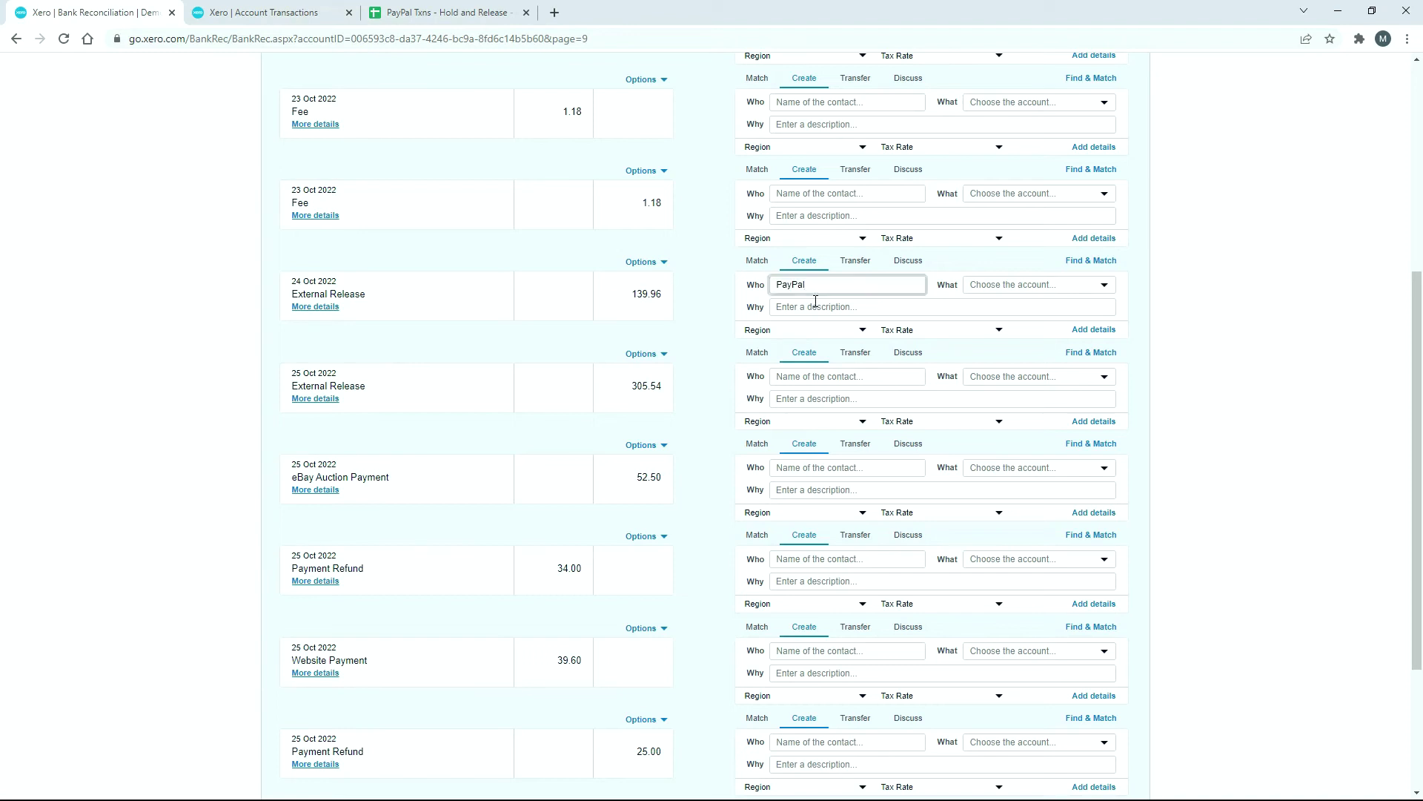
left_click(1001, 284)
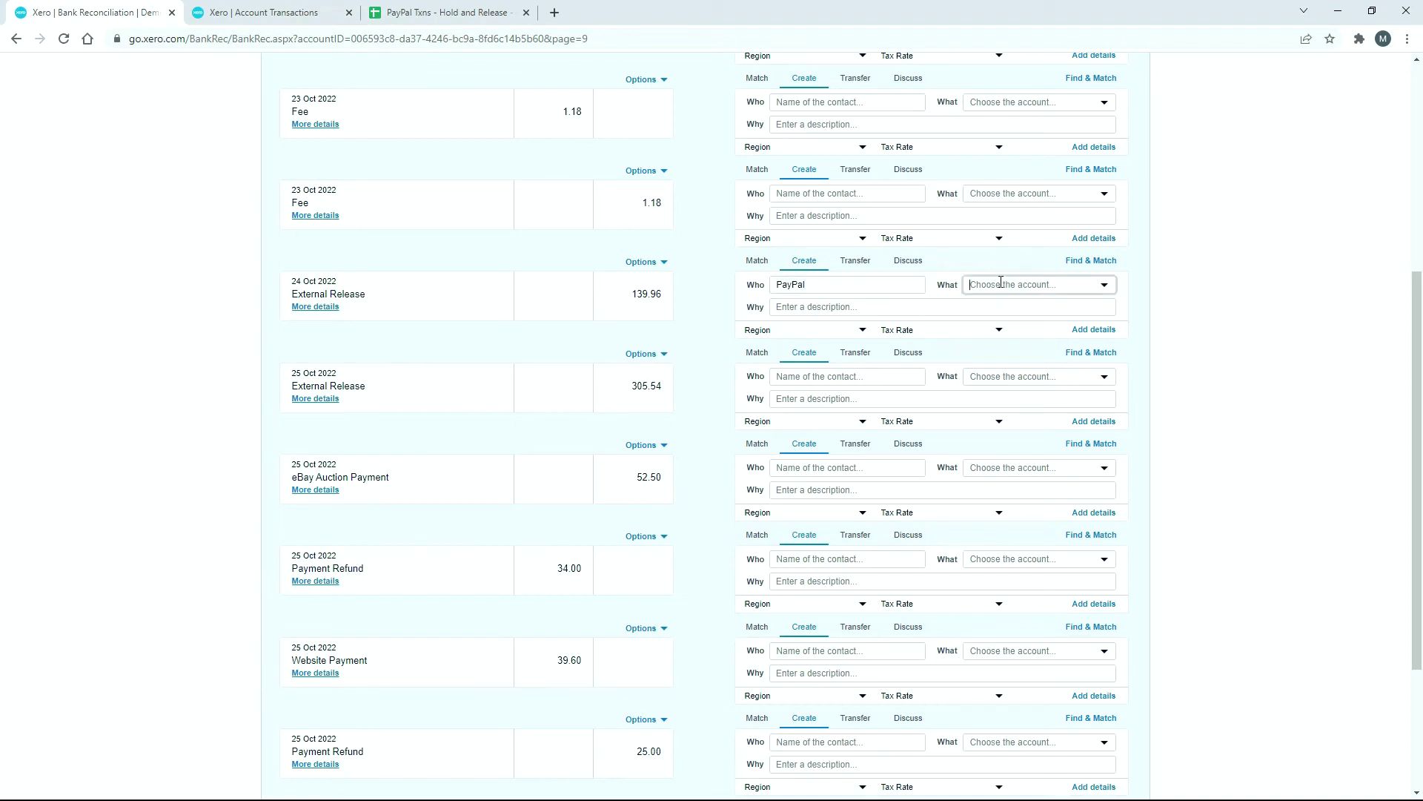
type("850 - Suspense")
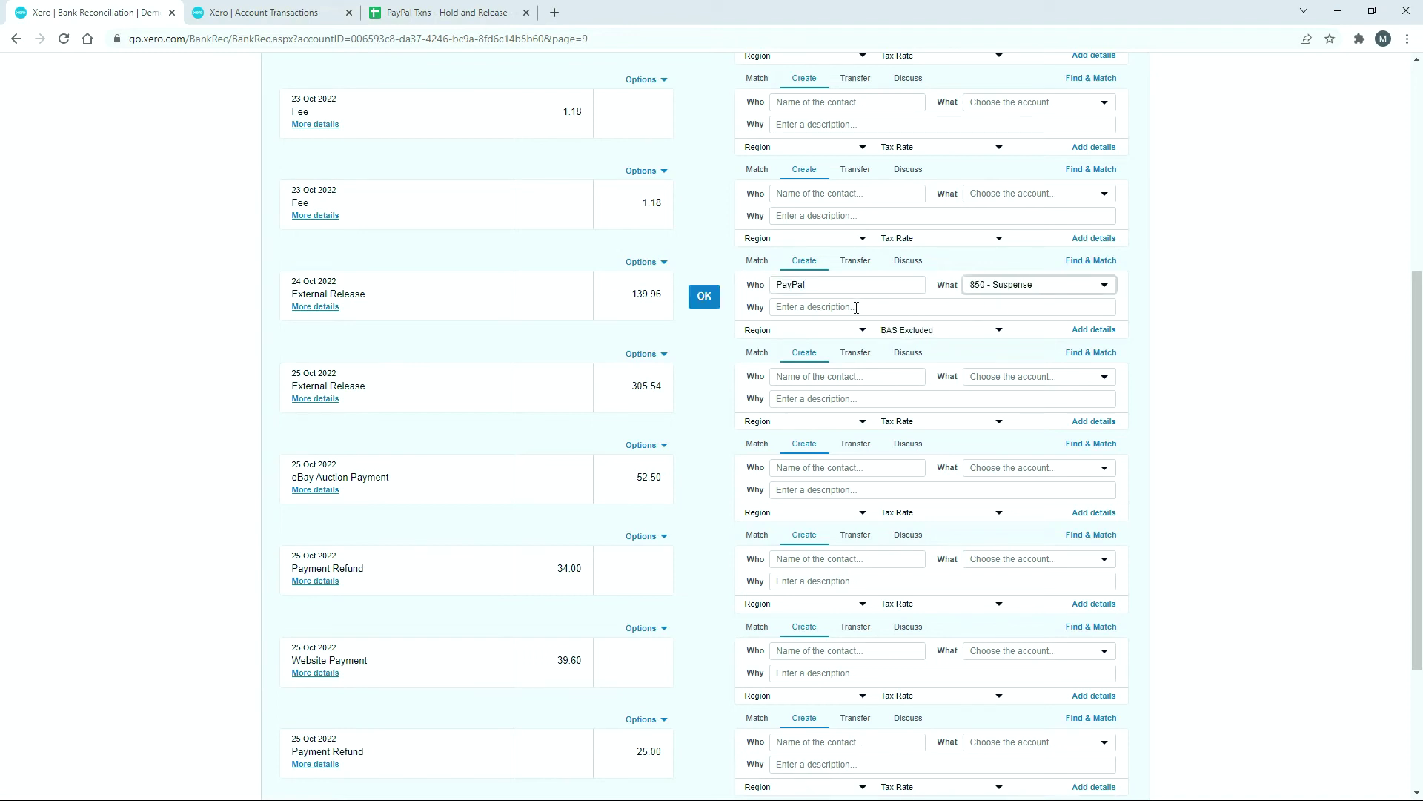
left_click(856, 307)
type("External Release from PayPal")
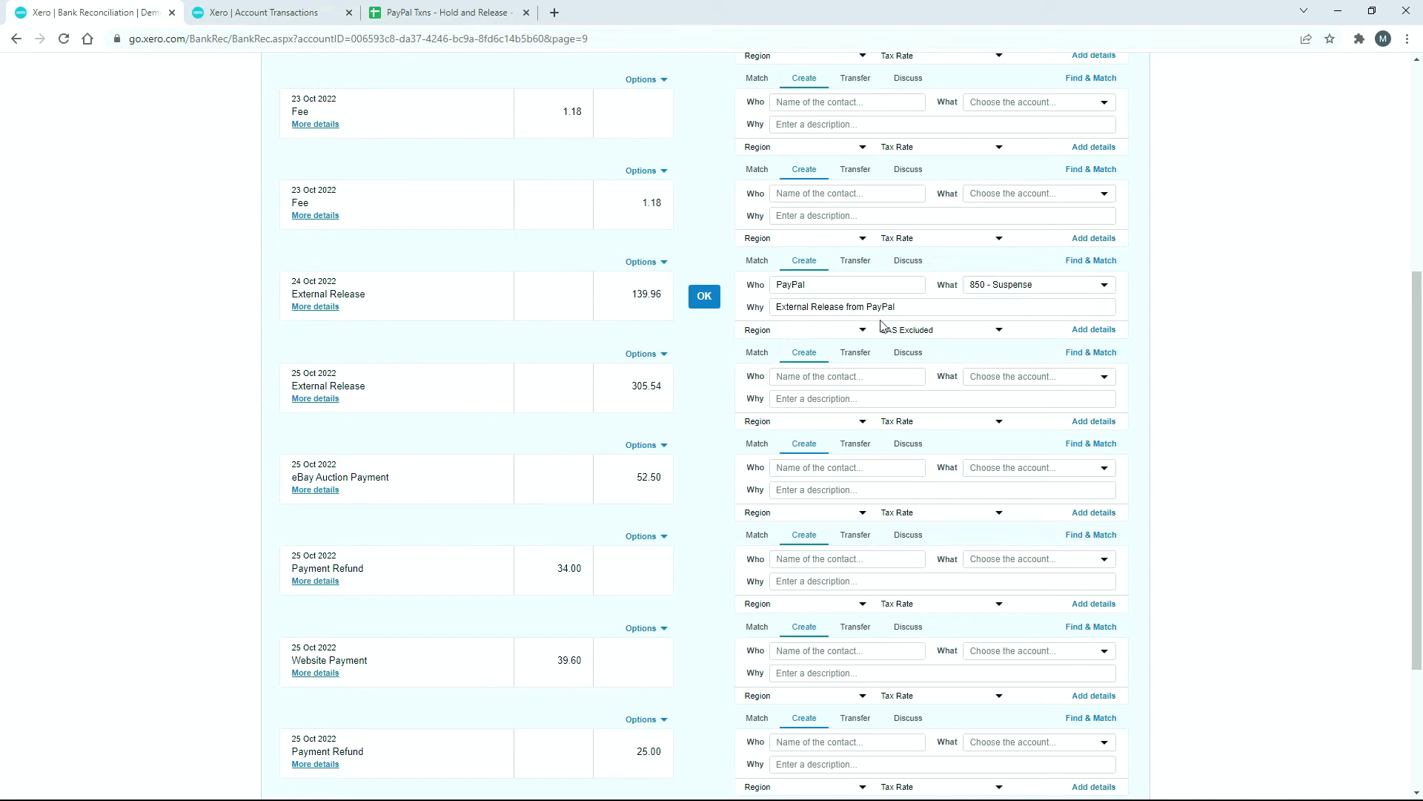
left_click(704, 298)
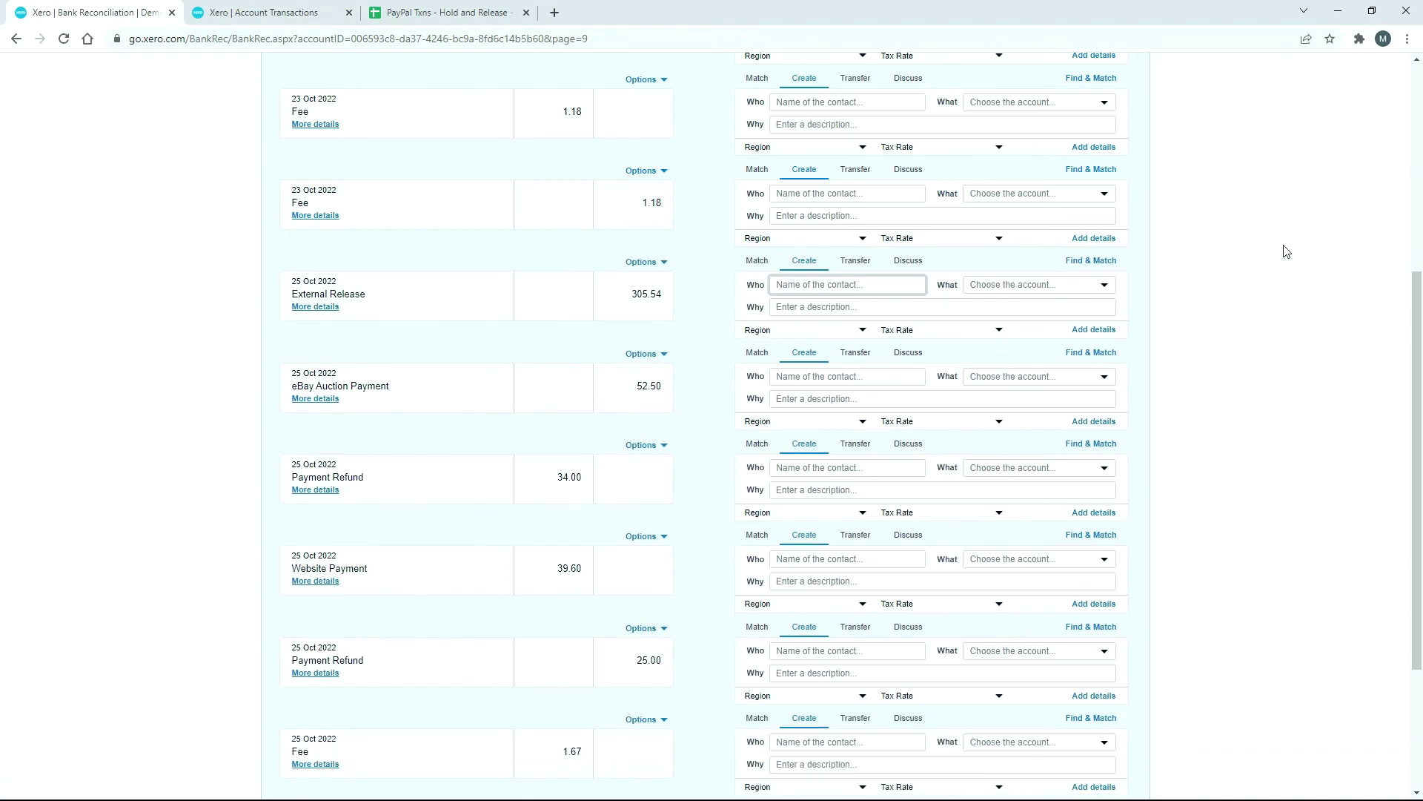
left_click_drag(1416, 315, 1417, 102)
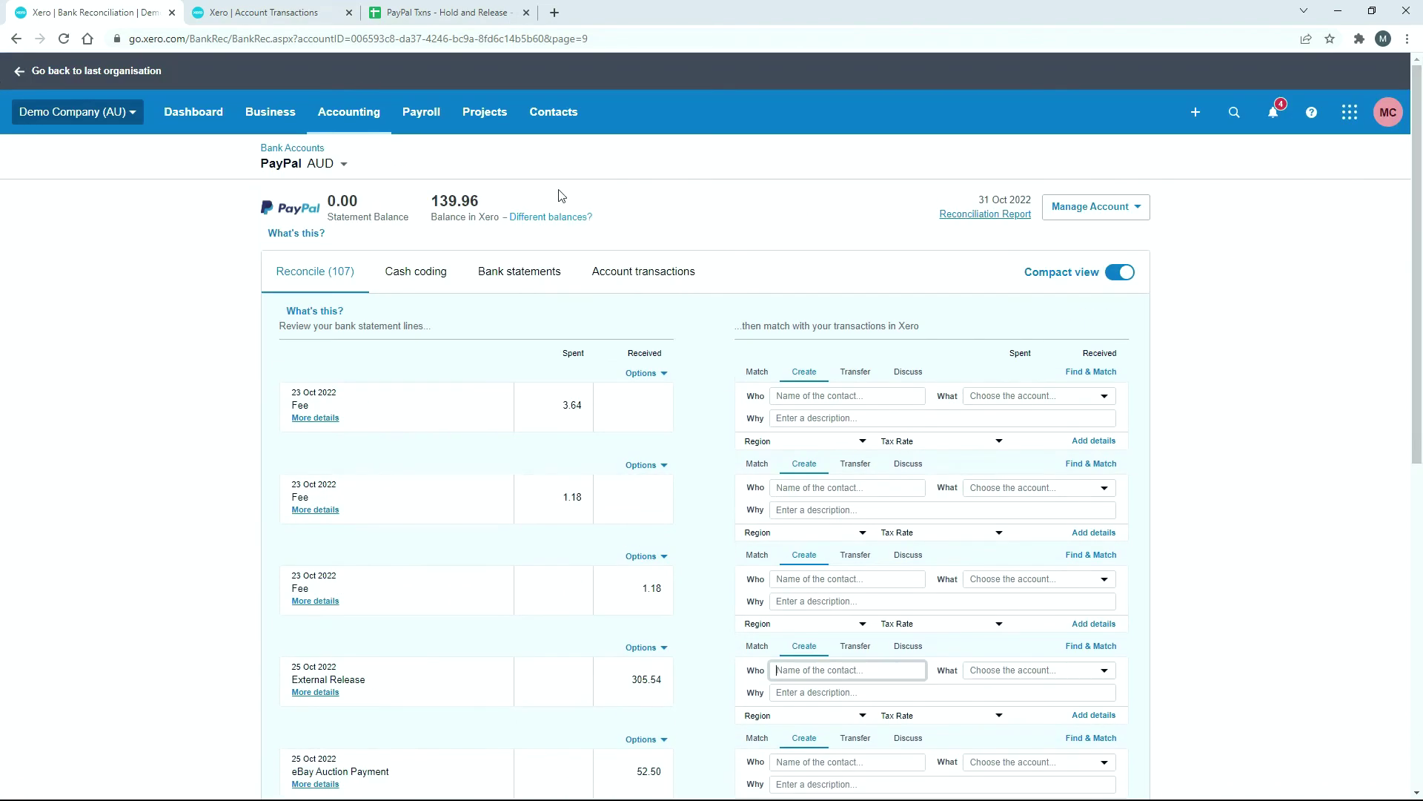
left_click(307, 14)
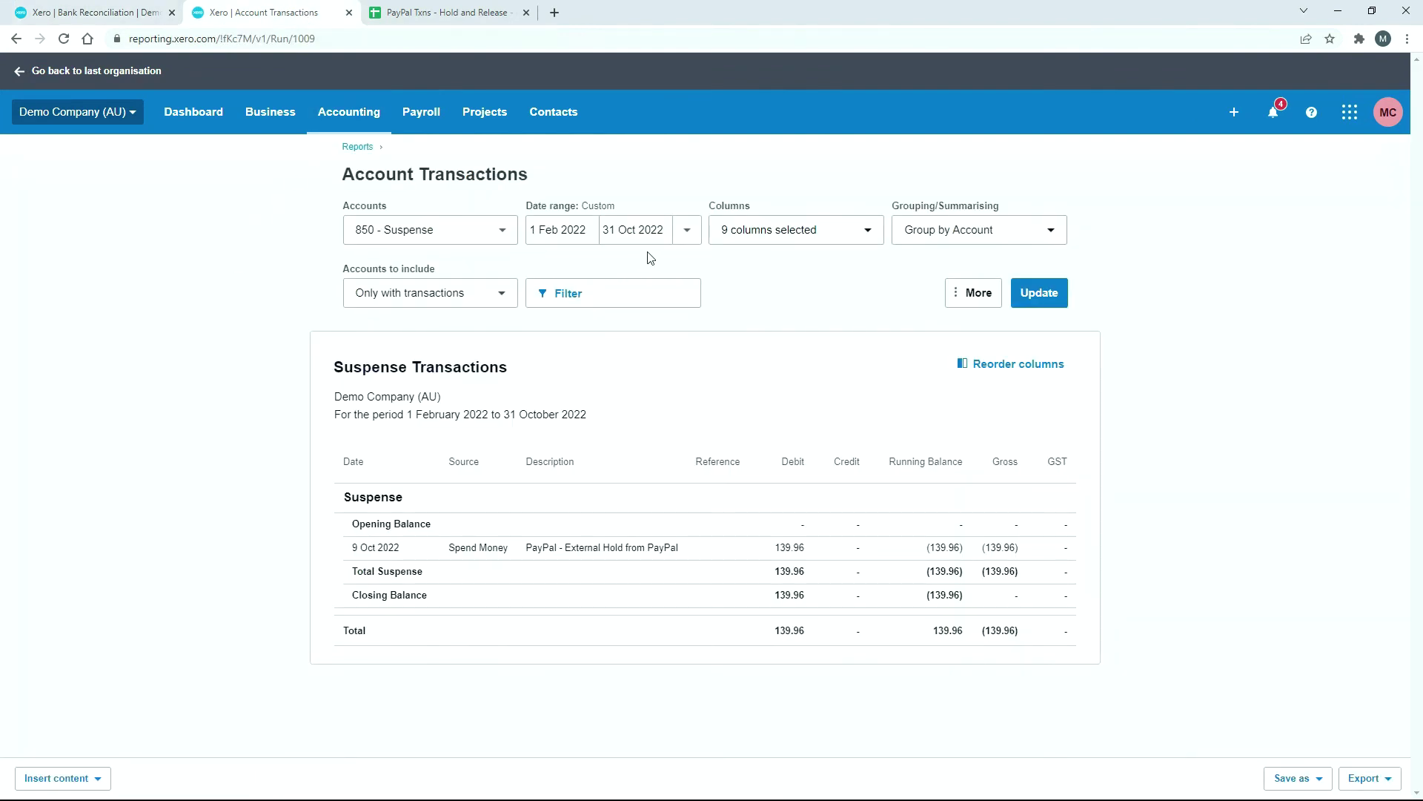
Step: Update the 850 - Suspense report so the 24 Oct release brings the closing balance to nil
left_click(1046, 293)
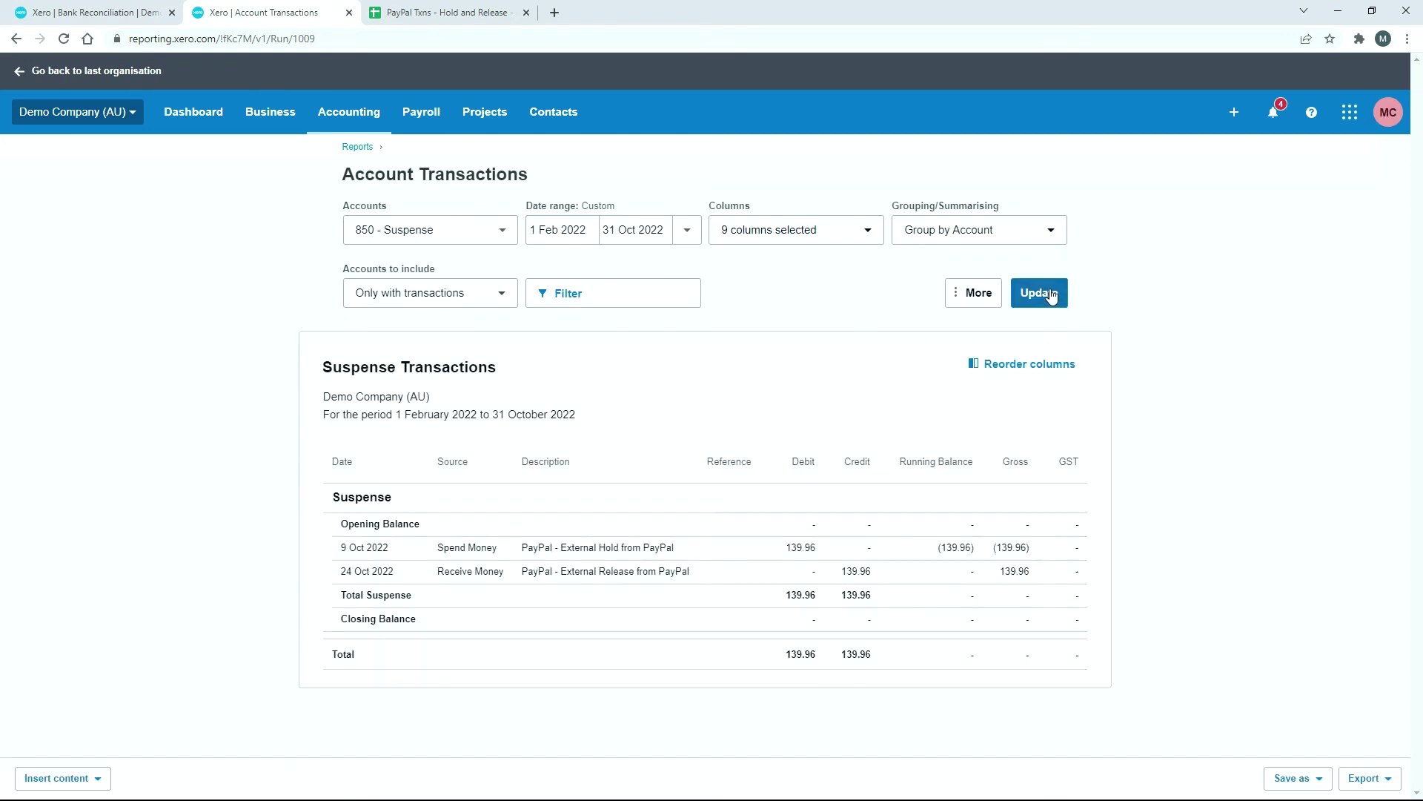